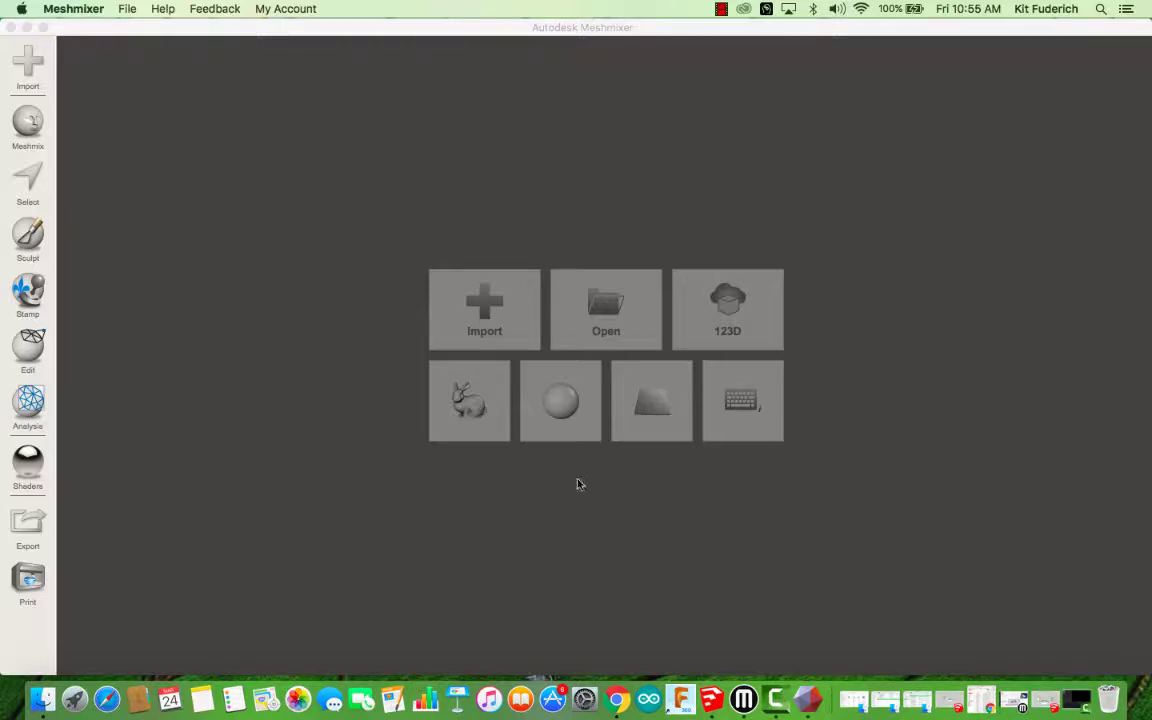
# Load the sample sphere (sphere.obj) into a new scene.
pyautogui.click(573, 414)
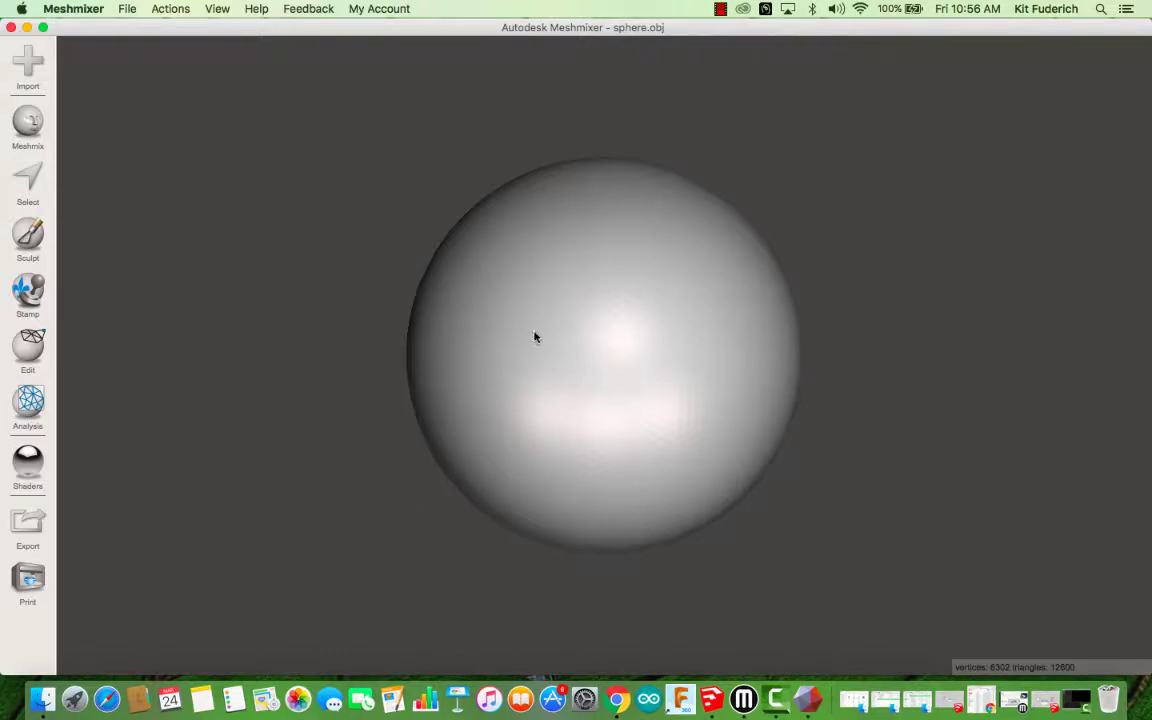
# Raise the sphere slightly, rotate it about Z and another axis, and accept the Transform.
pyautogui.click(28, 345)
pyautogui.click(133, 100)
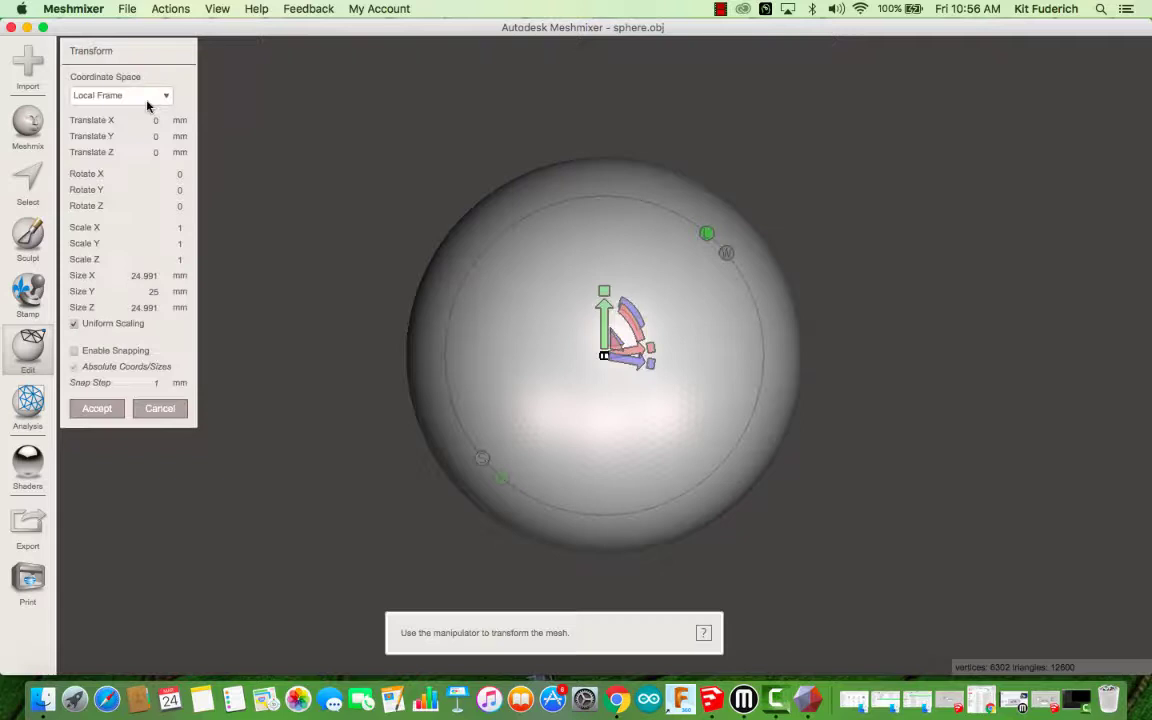
pyautogui.moveTo(603, 335); pyautogui.dragTo(586, 388)
pyautogui.moveTo(586, 388); pyautogui.dragTo(700, 527, button='right')
pyautogui.moveTo(561, 314); pyautogui.dragTo(528, 308)
pyautogui.moveTo(477, 342); pyautogui.dragTo(527, 355)
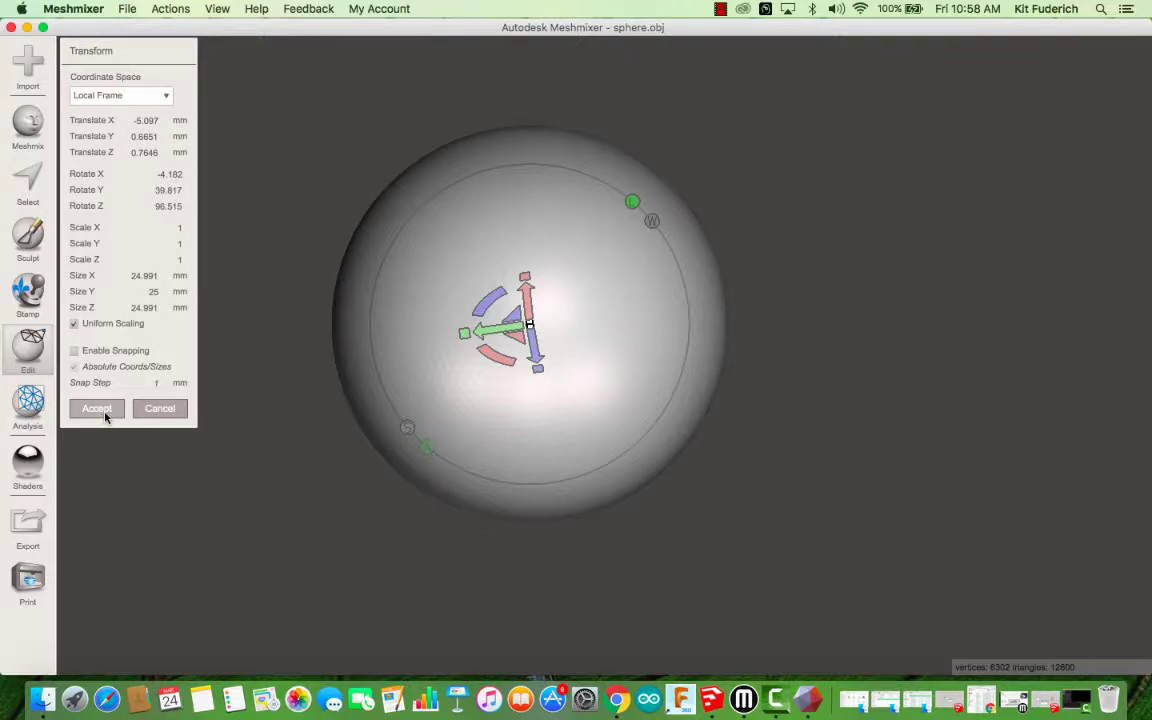
pyautogui.click(104, 414)
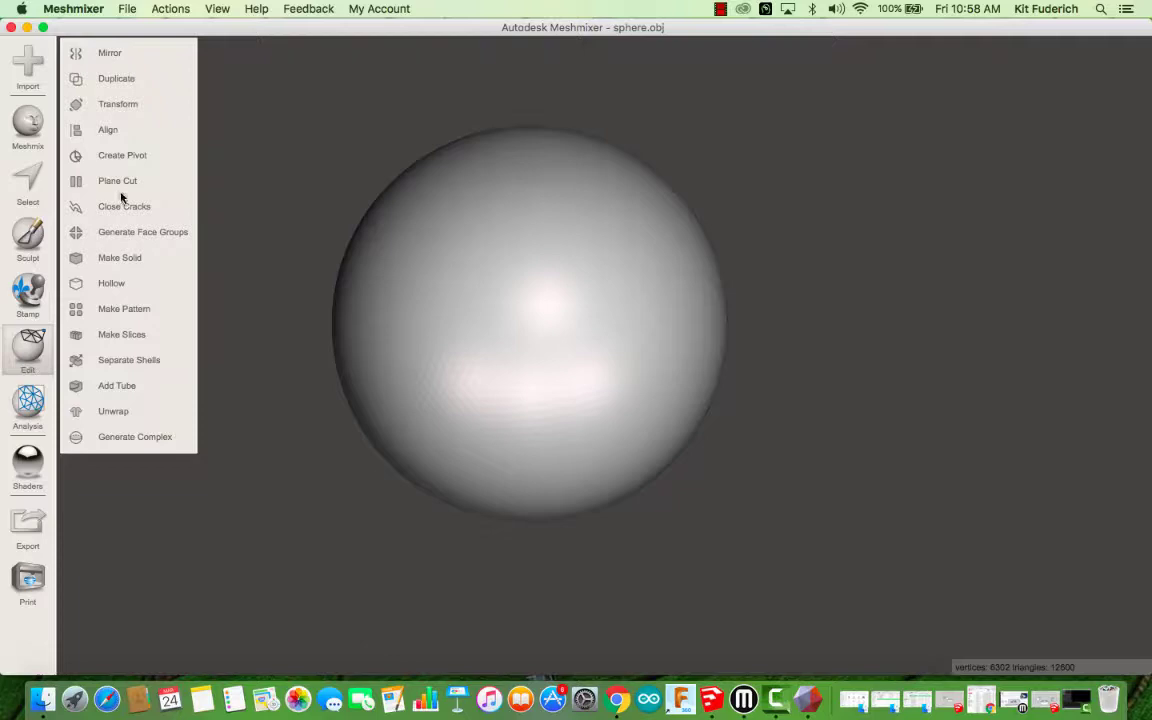
# Plane-cut the sphere near its middle using Slice (Keep Both) with Remeshed Fill.
pyautogui.click(158, 181)
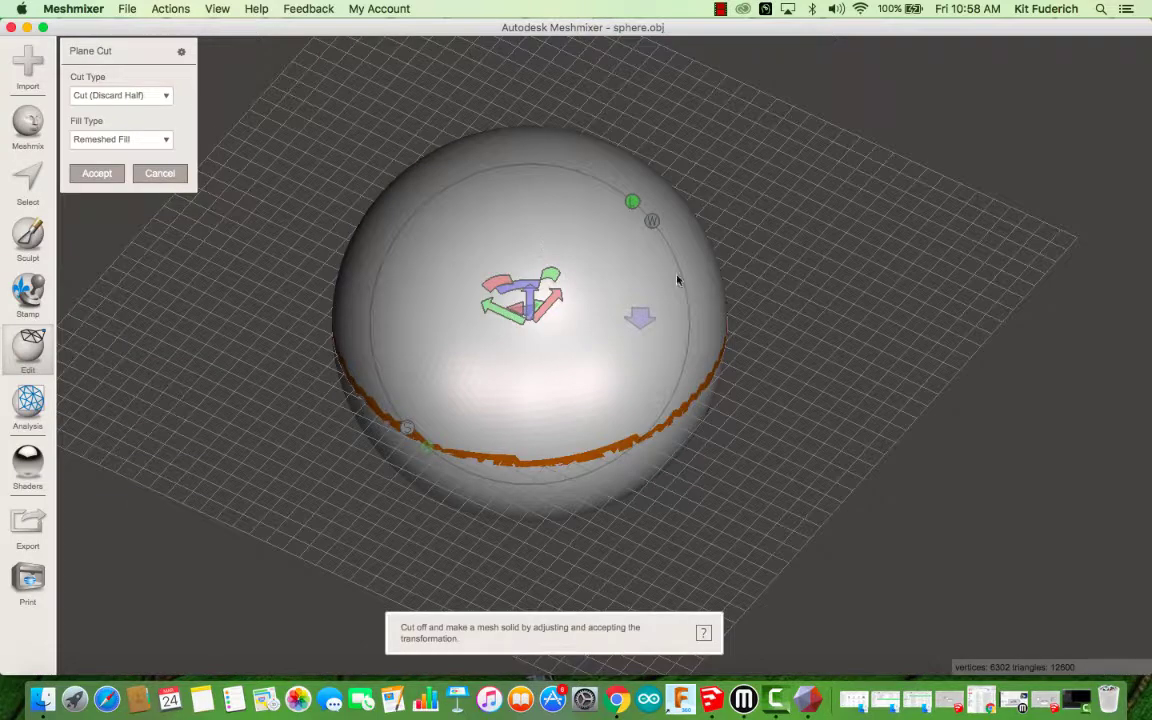
pyautogui.moveTo(677, 280); pyautogui.dragTo(766, 172, button='right')
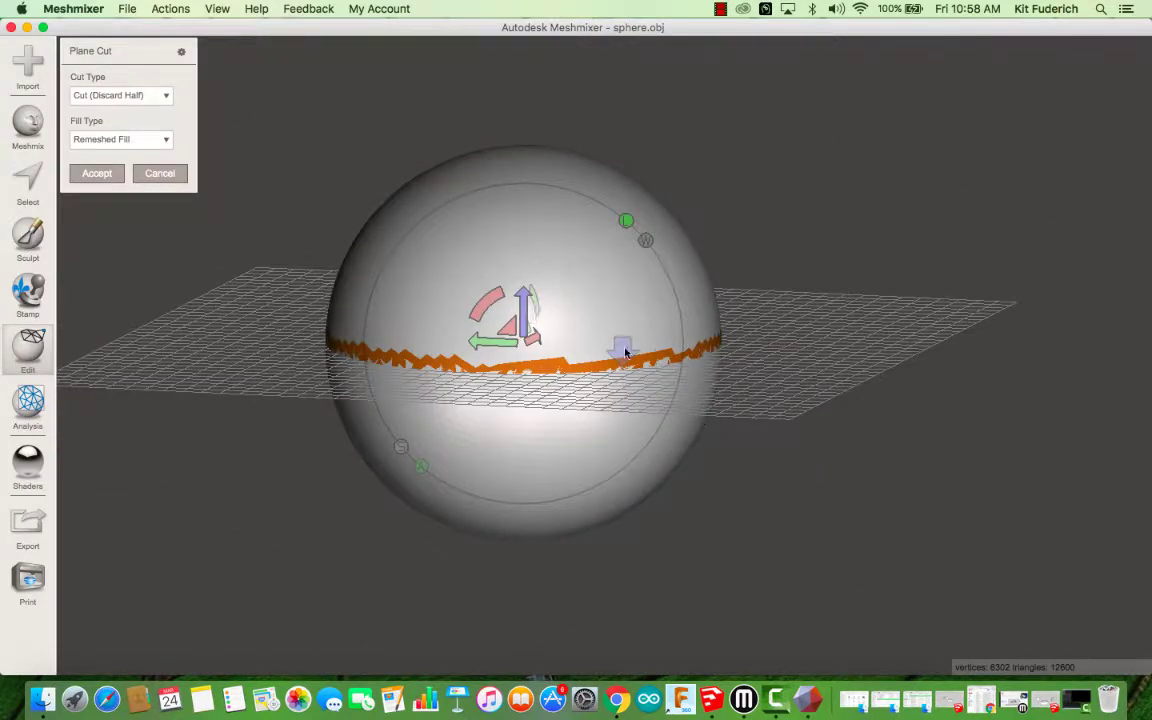
pyautogui.moveTo(524, 307); pyautogui.dragTo(552, 283)
pyautogui.moveTo(500, 322); pyautogui.dragTo(556, 300)
pyautogui.moveTo(732, 368); pyautogui.dragTo(758, 378)
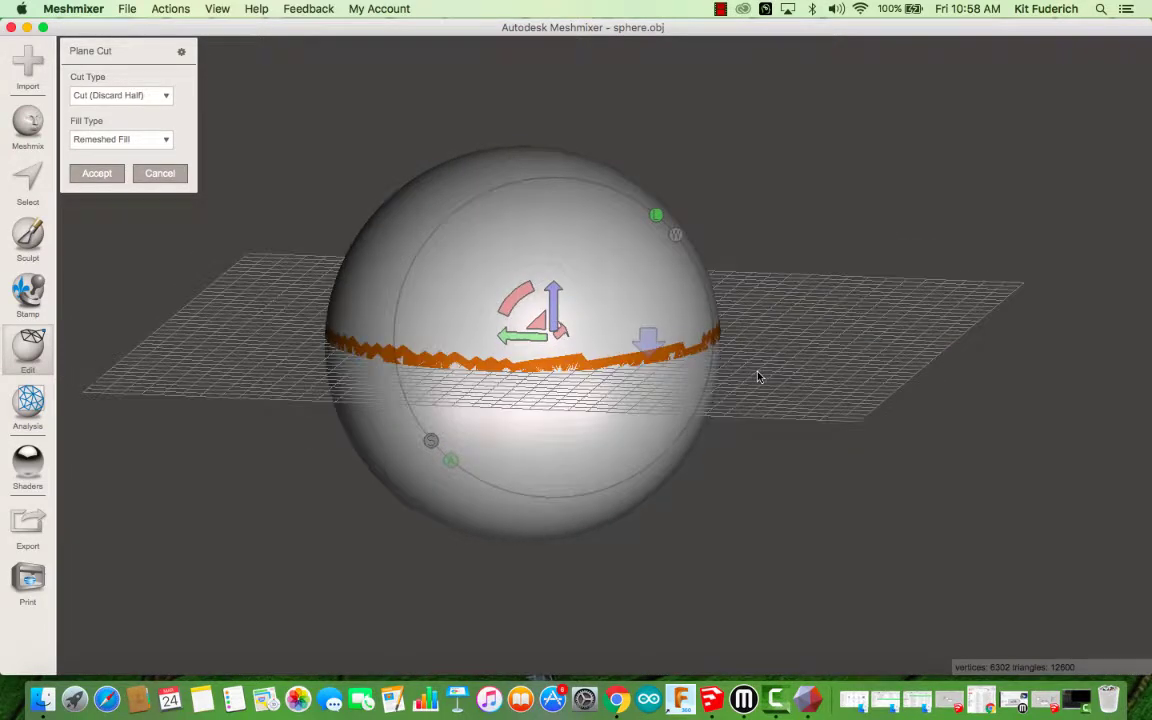
pyautogui.click(158, 96)
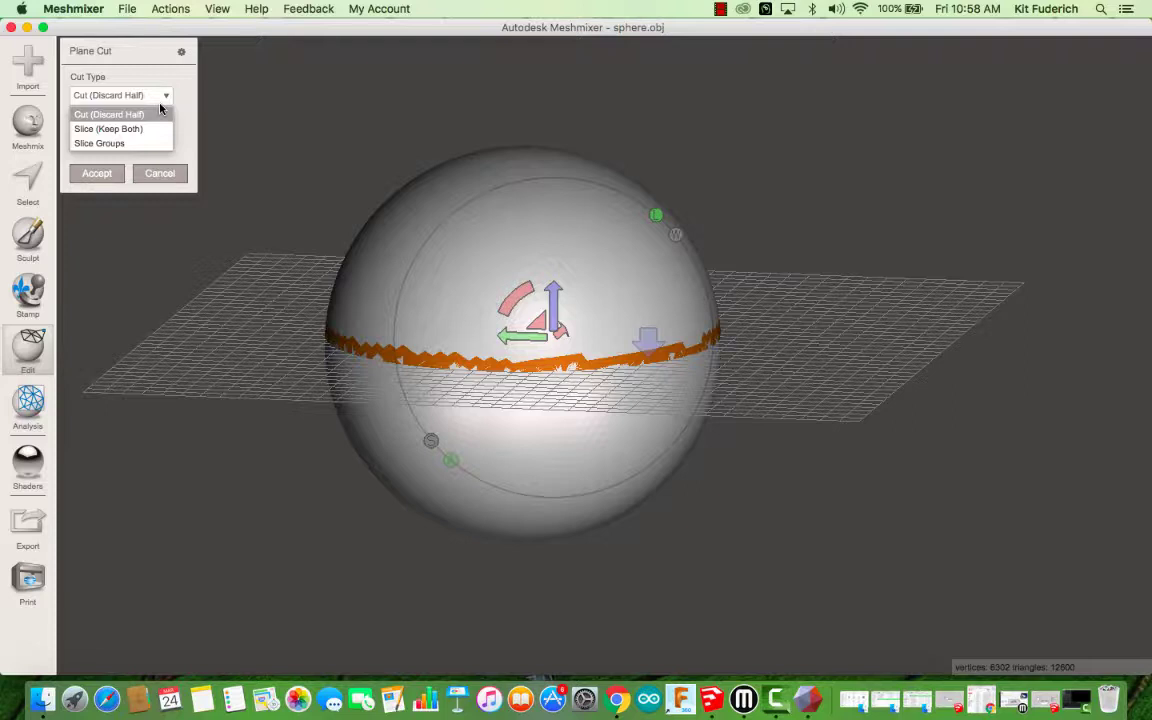
pyautogui.click(153, 130)
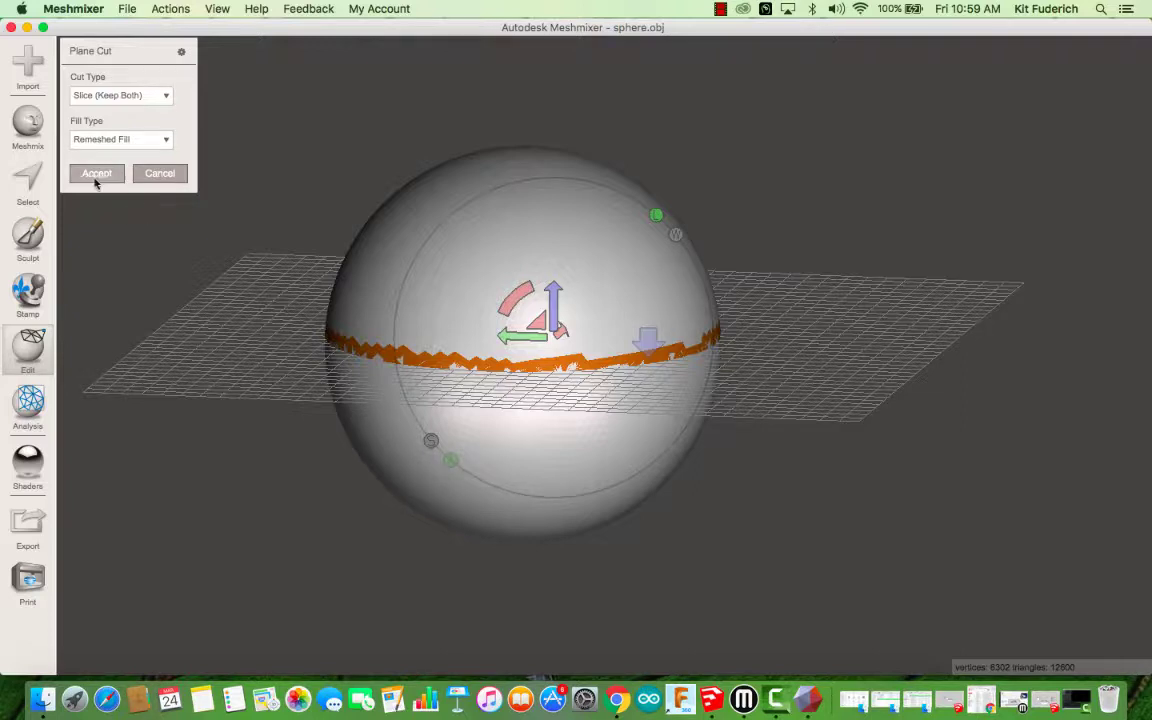
pyautogui.click(97, 174)
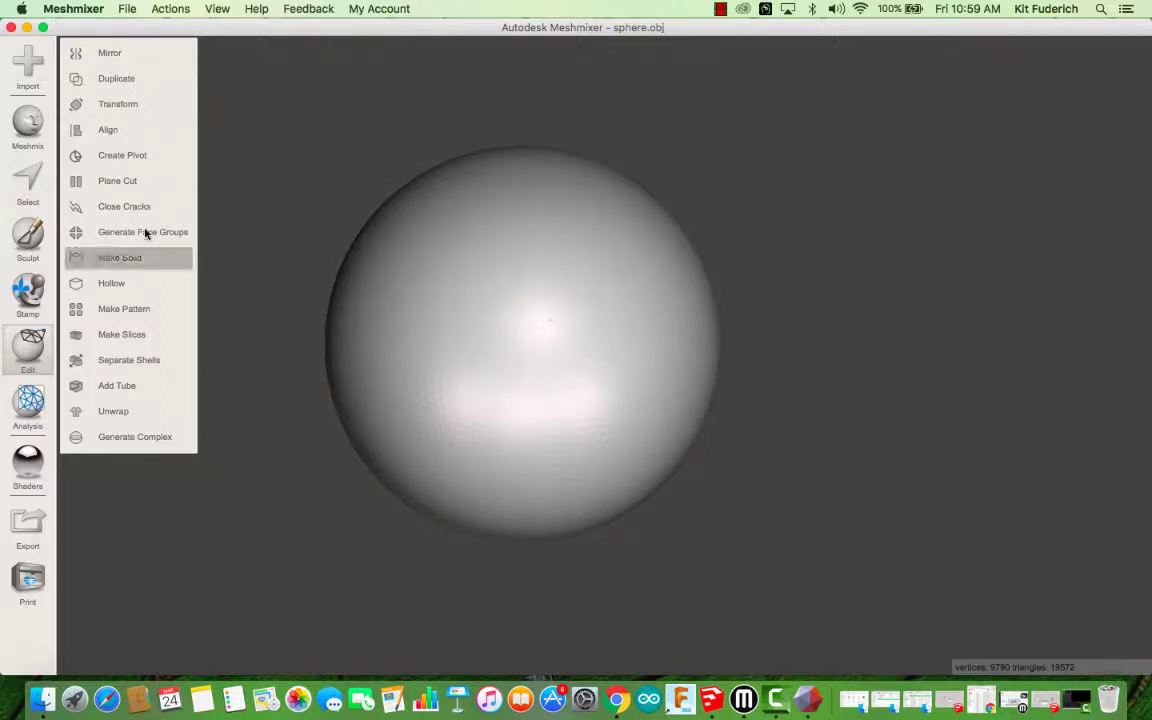
# Run Separate Shells and toggle between shell 1 and shell 2, leaving shell 1 selected.
pyautogui.click(165, 368)
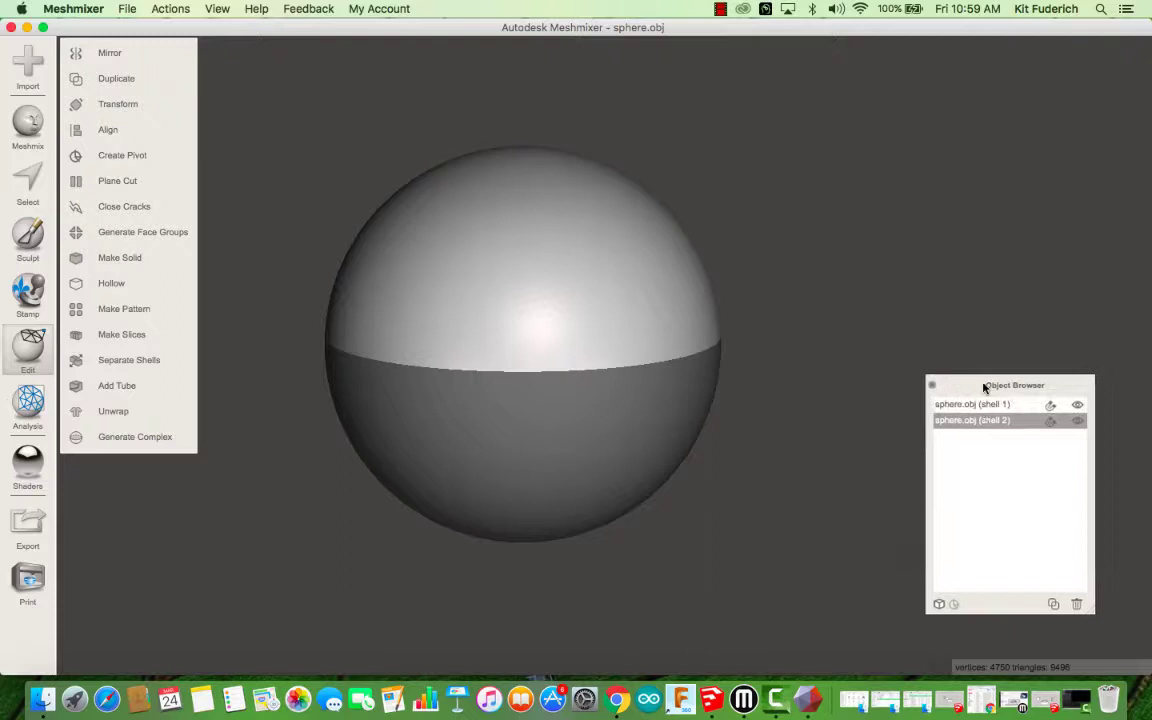
pyautogui.moveTo(984, 387)
pyautogui.mouseDown()
pyautogui.moveTo(887, 201)
pyautogui.moveTo(930, 183)
pyautogui.mouseUp()
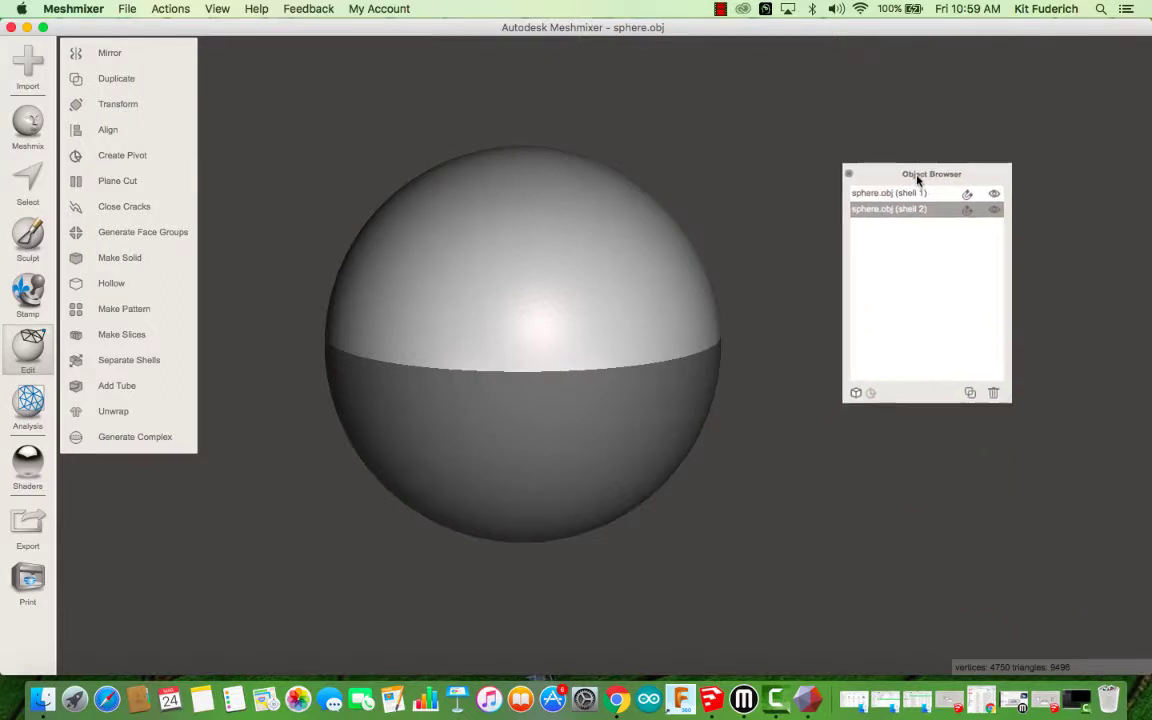
pyautogui.click(886, 193)
pyautogui.click(890, 208)
pyautogui.click(890, 193)
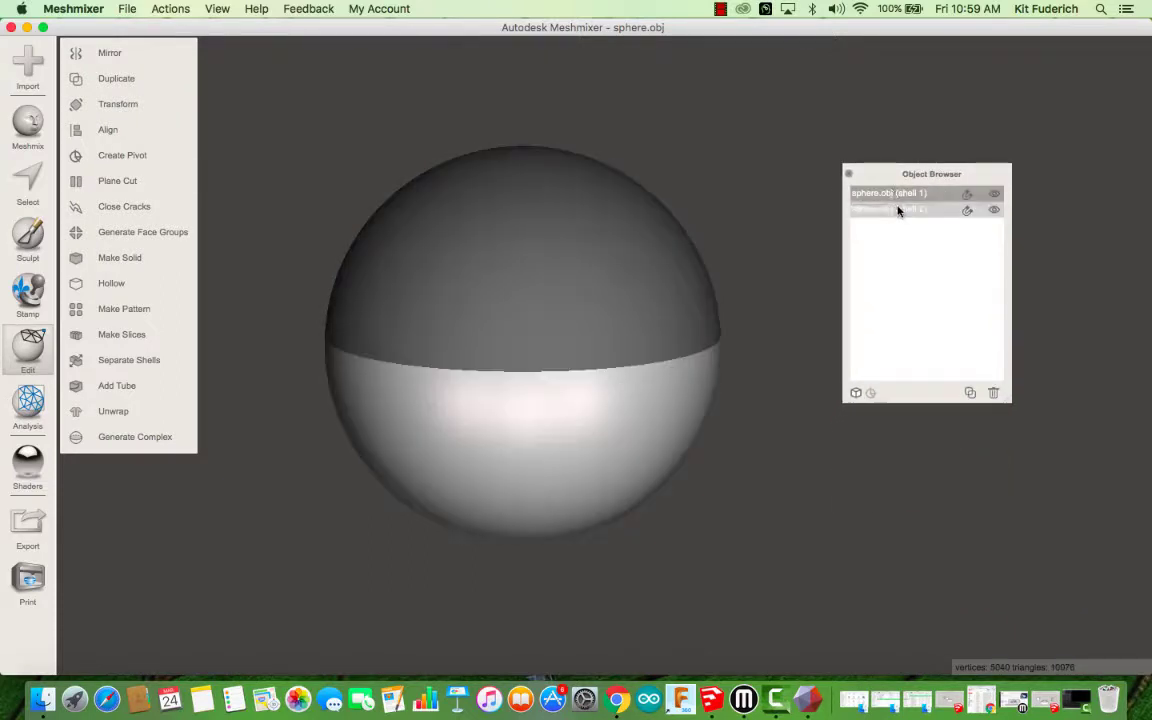
pyautogui.click(895, 208)
pyautogui.click(897, 193)
pyautogui.click(897, 210)
pyautogui.click(898, 193)
pyautogui.click(900, 208)
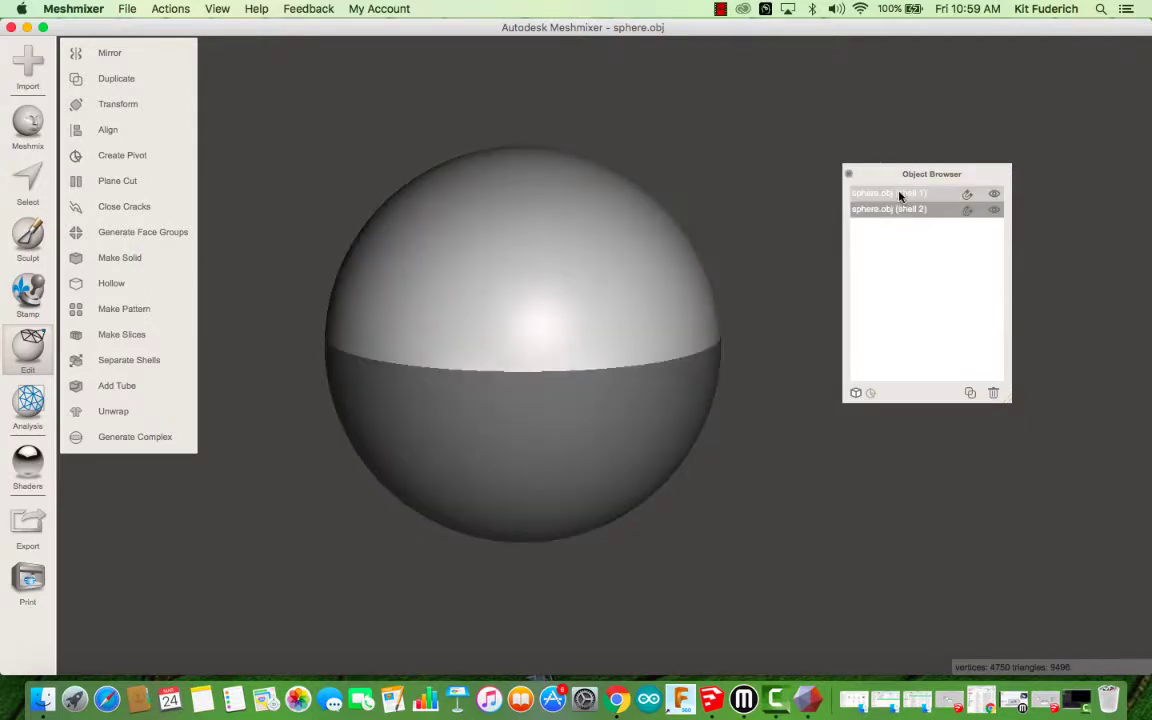
pyautogui.click(897, 193)
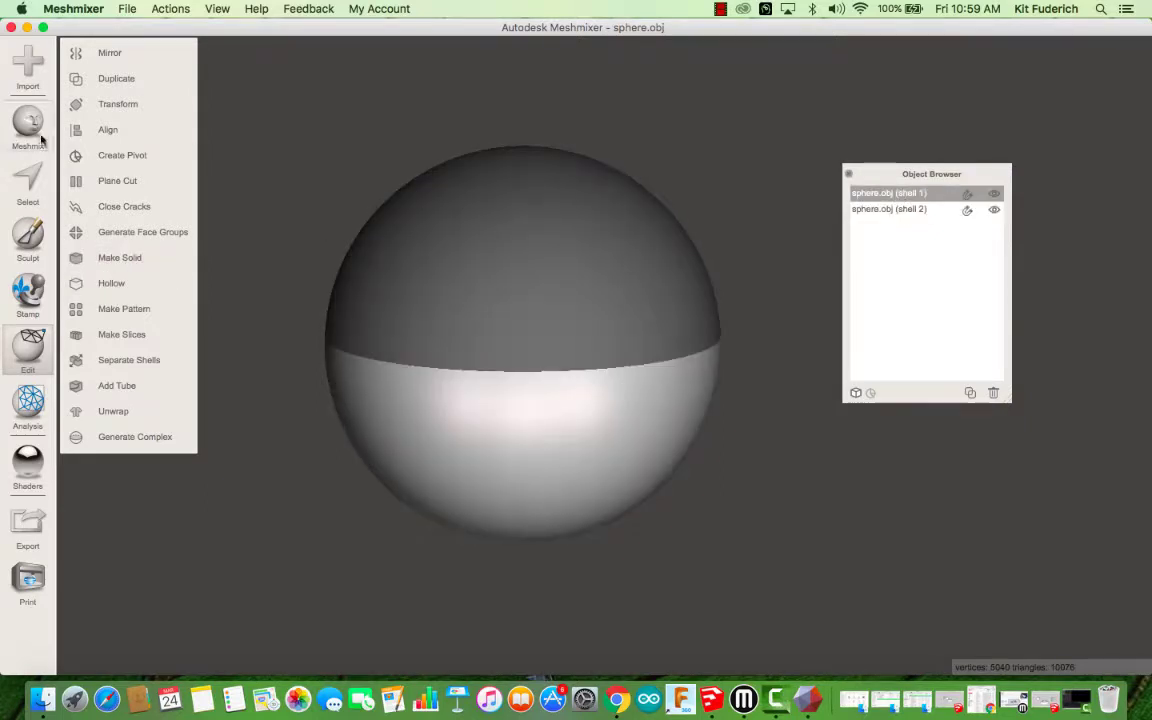
# Move shell 1 down (Translate Y -5.151 mm) to leave a gap between the hemispheres.
pyautogui.click(135, 108)
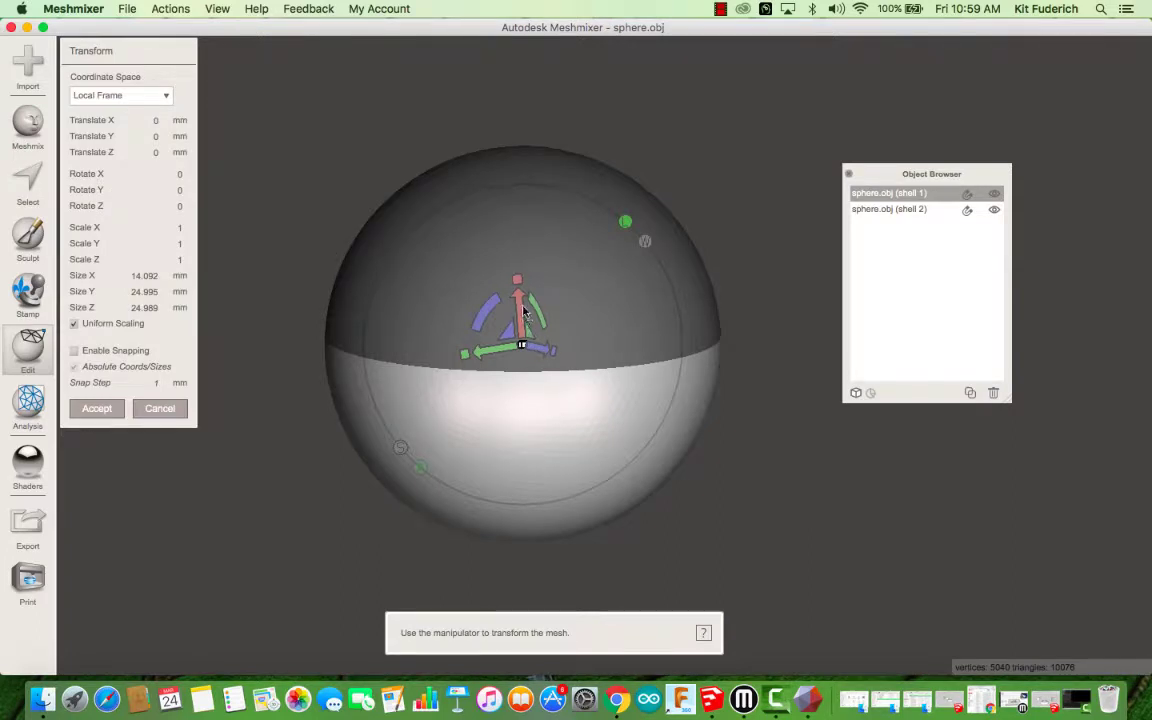
pyautogui.moveTo(524, 312); pyautogui.dragTo(584, 394)
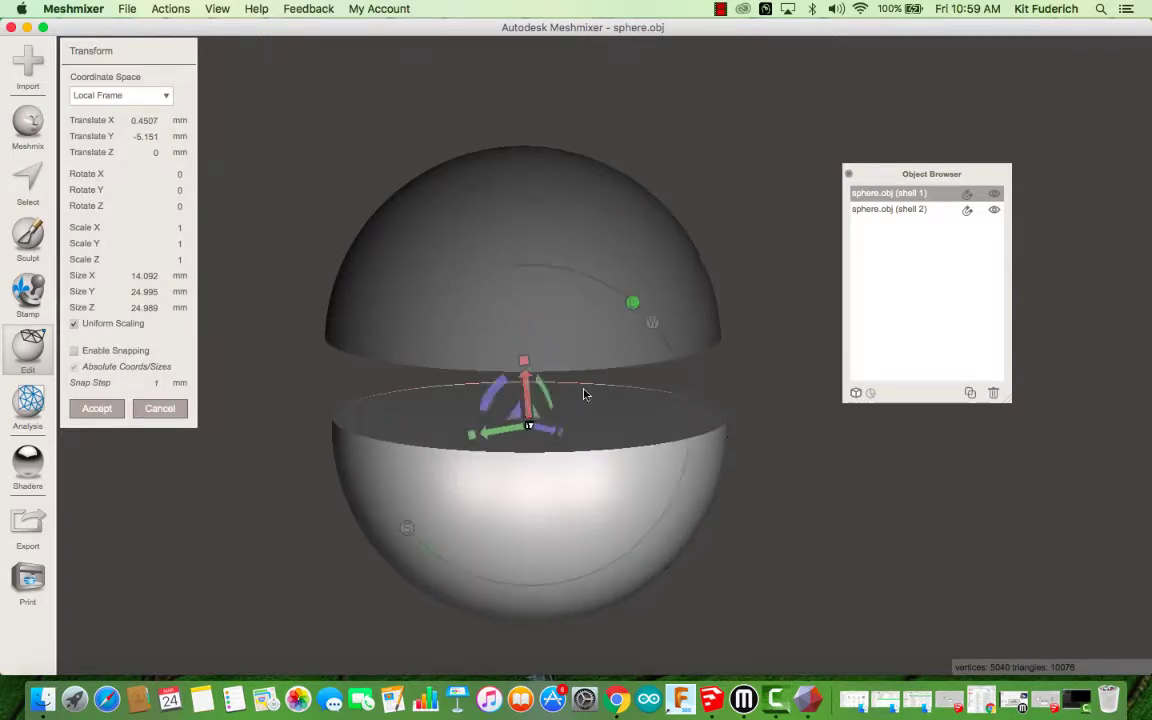
pyautogui.moveTo(584, 394); pyautogui.dragTo(440, 440, button='right')
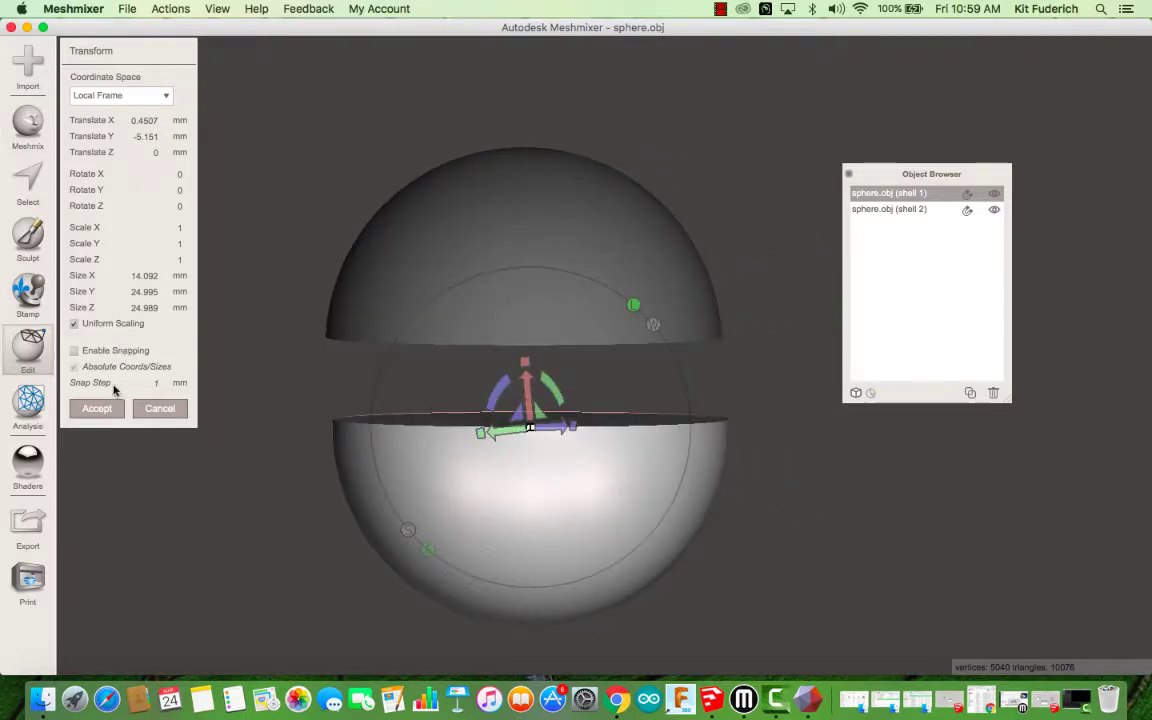
pyautogui.click(97, 408)
pyautogui.moveTo(520, 300); pyautogui.dragTo(594, 334, button='right')
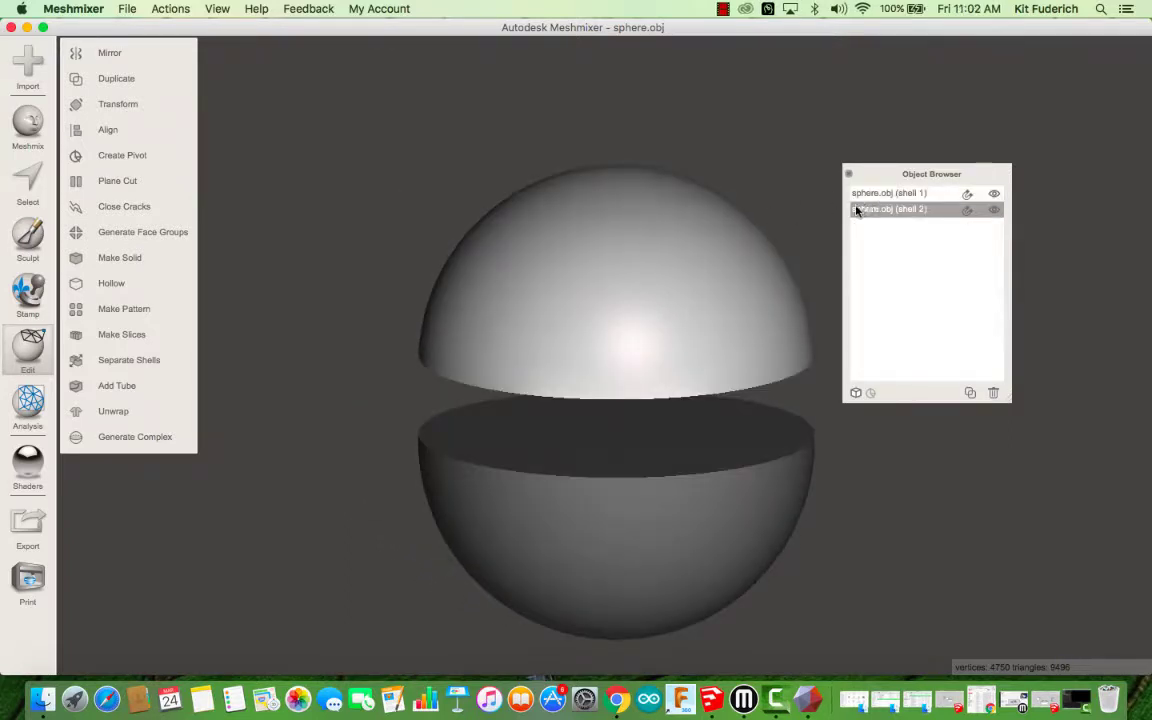
# Delete shell 1, the lower hemisphere, and select the remaining shell 2.
pyautogui.click(886, 193)
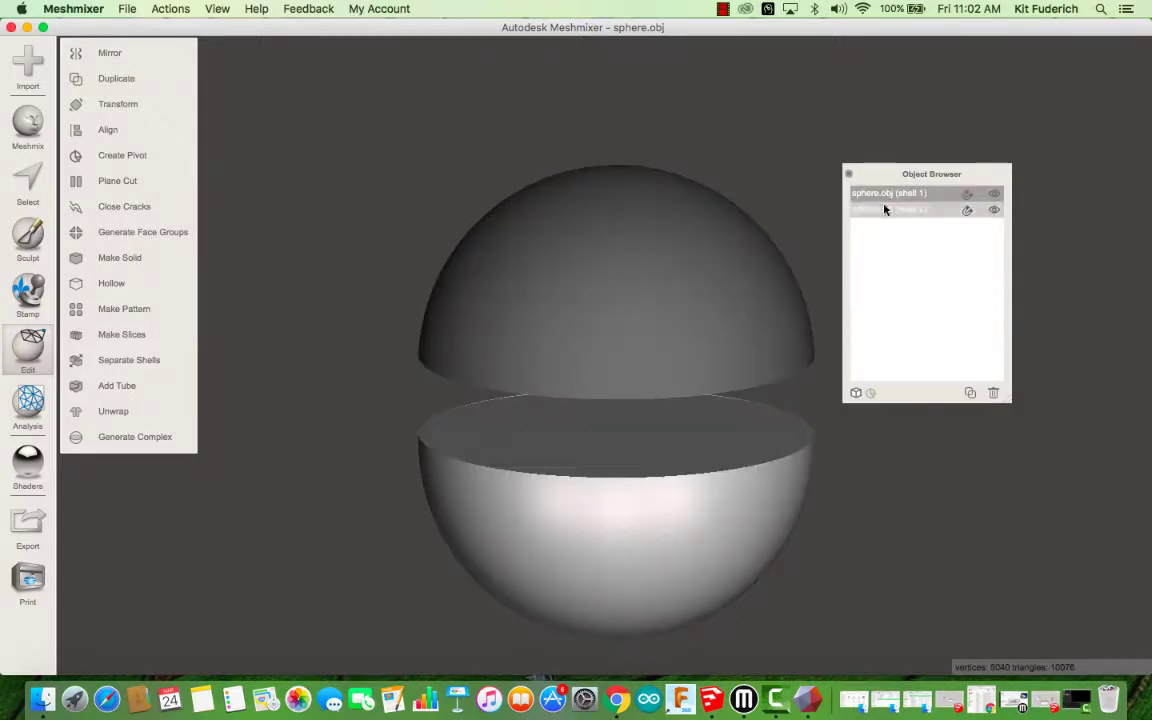
pyautogui.click(882, 209)
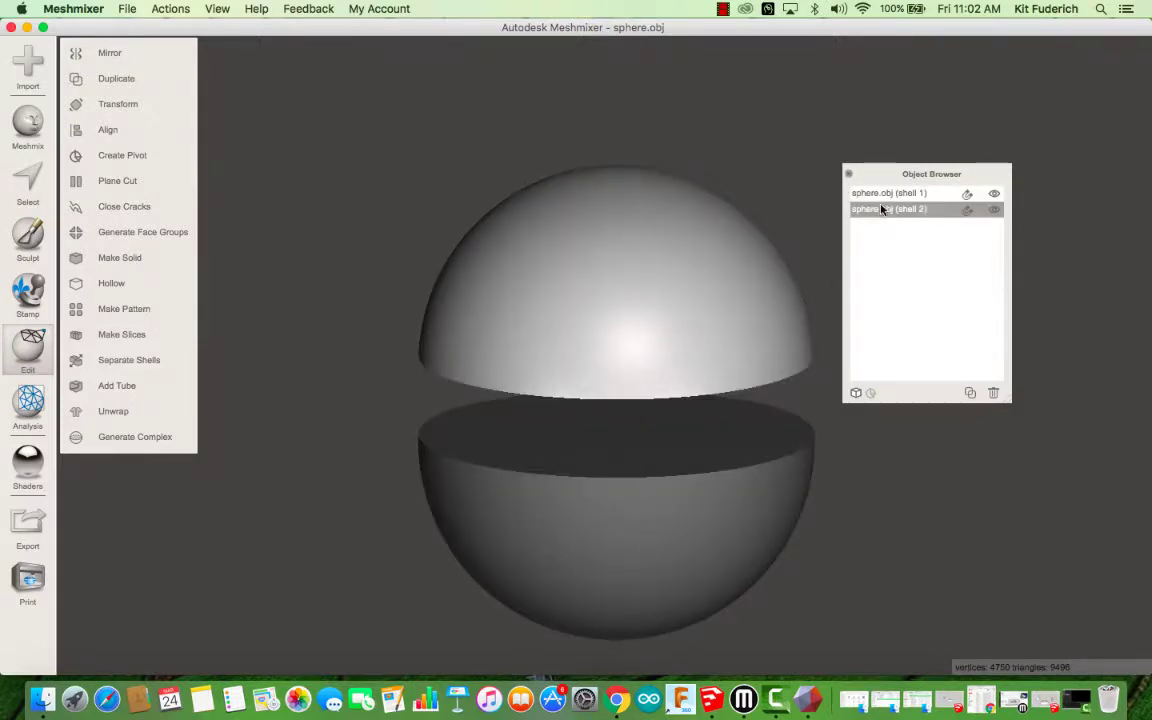
pyautogui.click(888, 194)
pyautogui.click(885, 209)
pyautogui.click(889, 194)
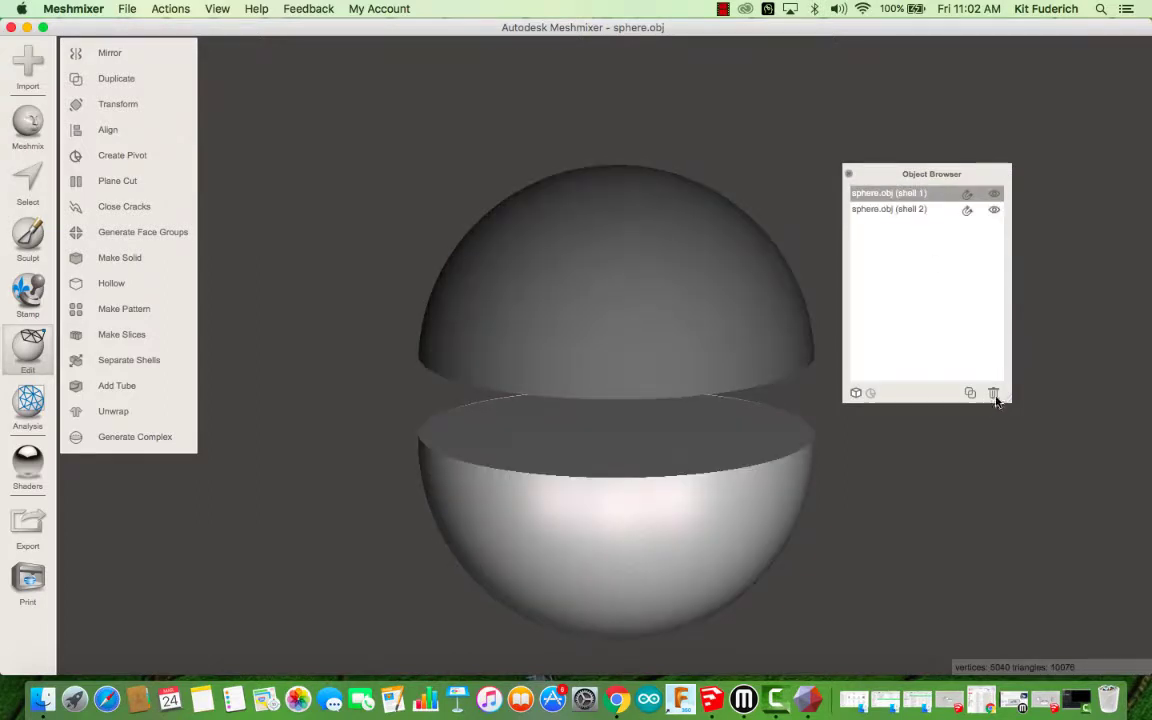
pyautogui.click(994, 394)
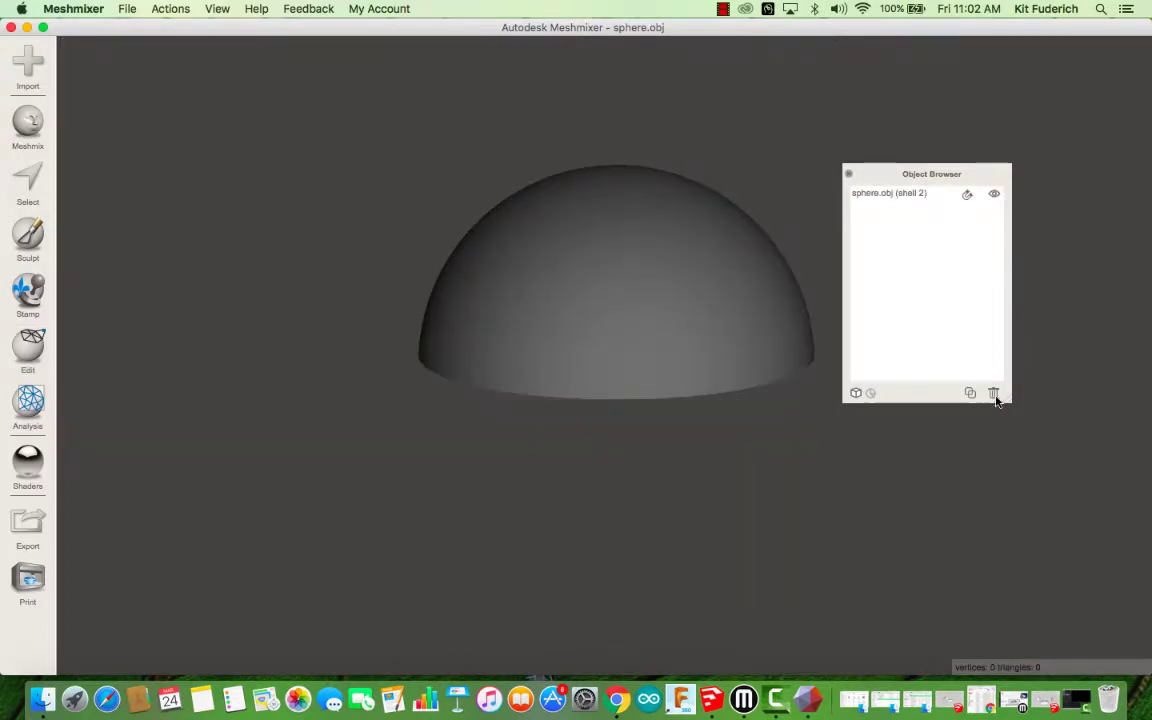
pyautogui.click(890, 194)
pyautogui.moveTo(696, 255); pyautogui.dragTo(610, 195, button='right')
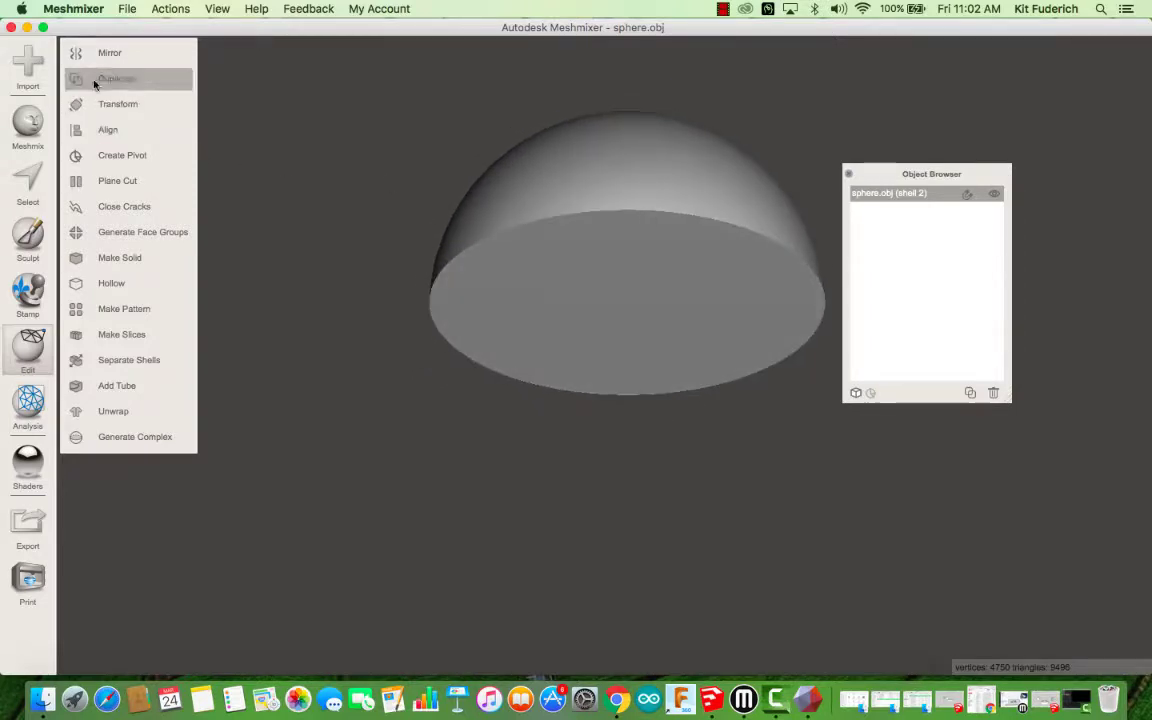
# Drag an icosahedron primitive (MeshSO18) from Primitives beside the hemisphere and accept its placement.
pyautogui.click(28, 133)
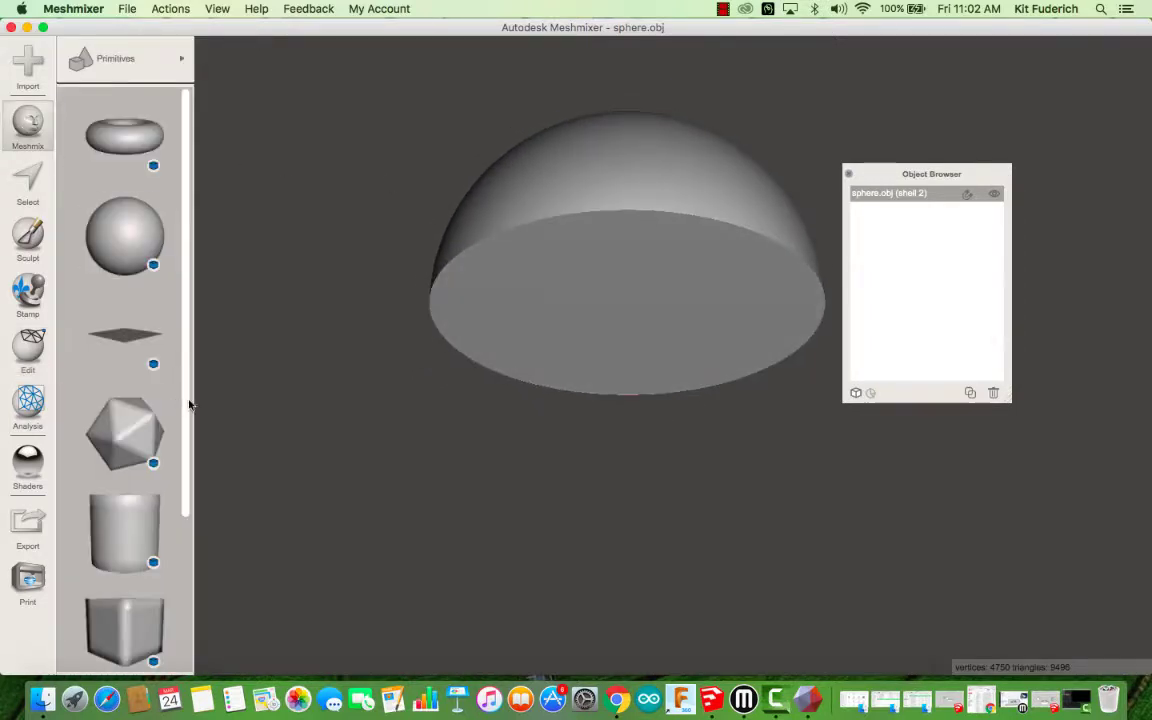
pyautogui.moveTo(160, 407); pyautogui.dragTo(350, 510)
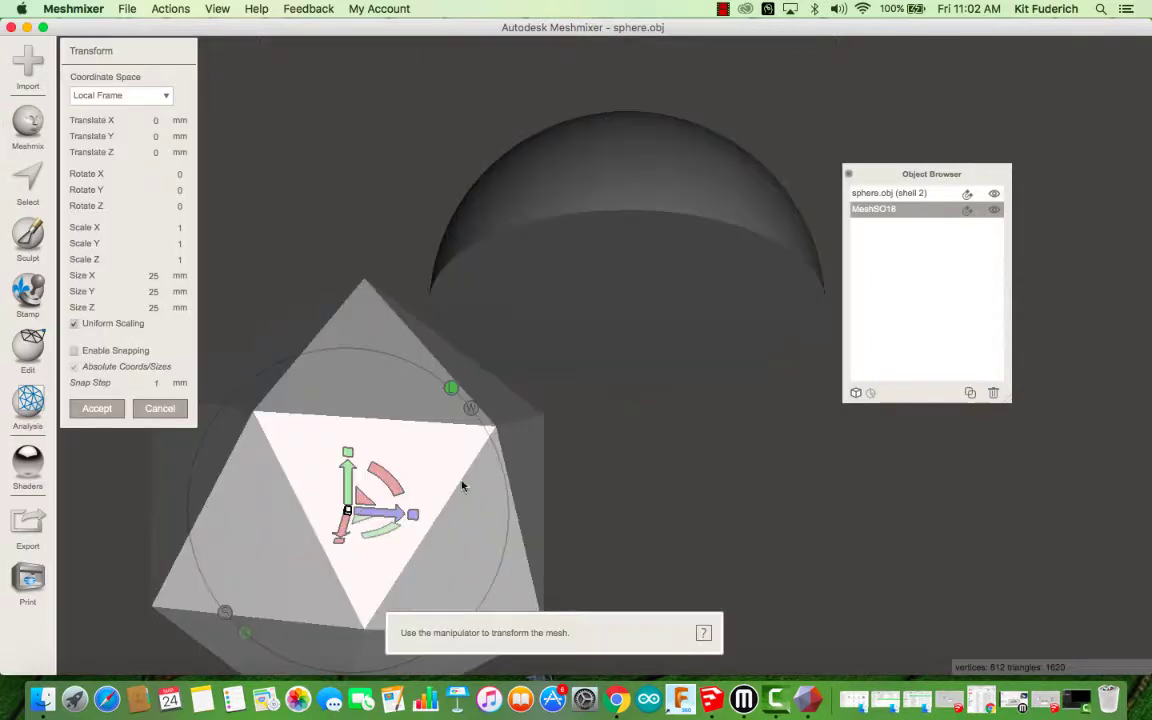
pyautogui.moveTo(505, 370); pyautogui.dragTo(476, 414, button='right')
pyautogui.moveTo(507, 485); pyautogui.dragTo(437, 494, button='right')
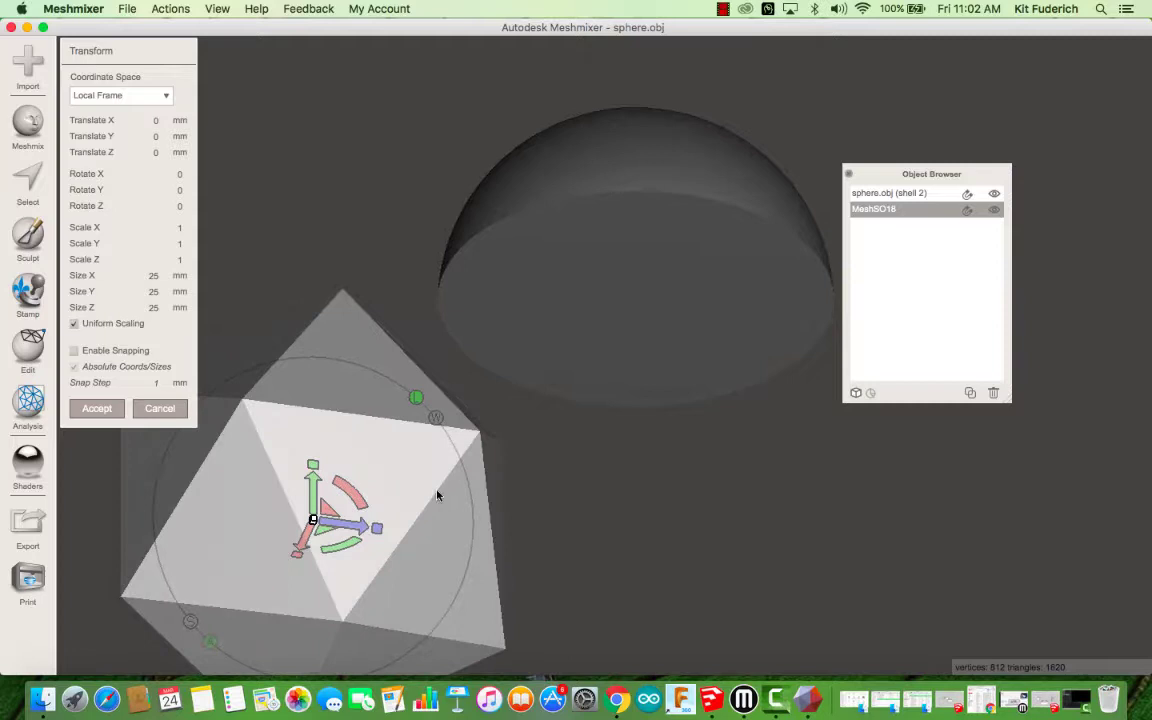
pyautogui.click(97, 408)
pyautogui.moveTo(108, 417); pyautogui.dragTo(615, 474, button='right')
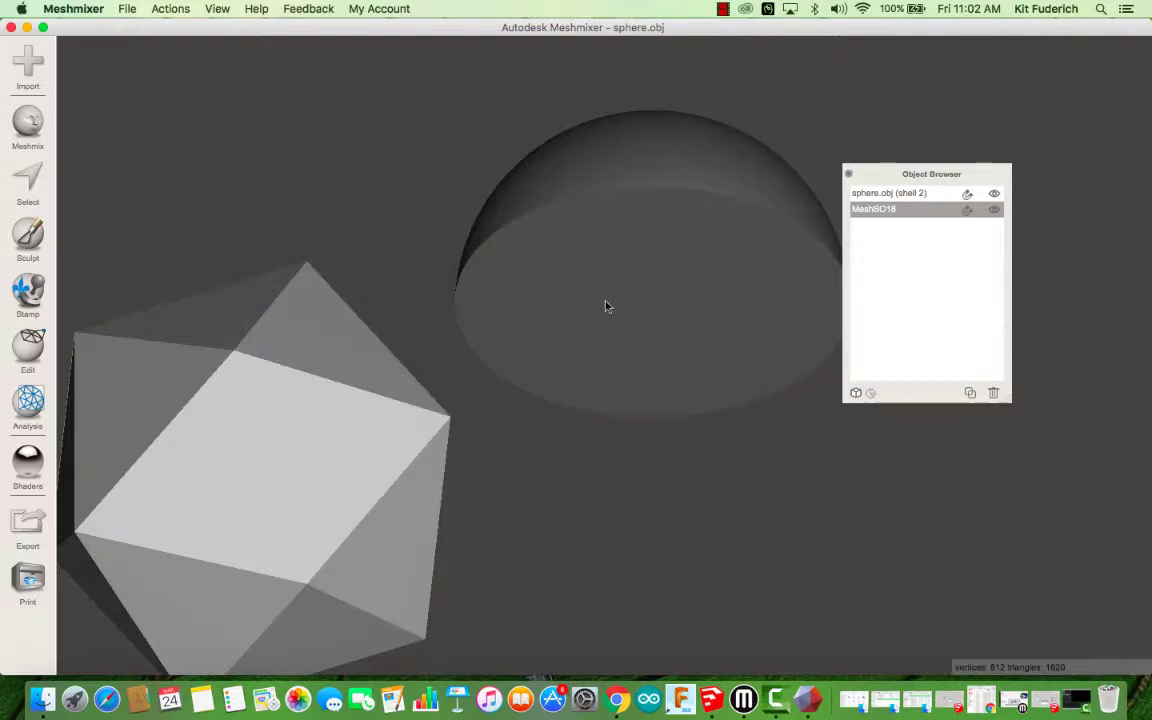
# Launch Edit > Align for the icosahedron, with Surface Scribble source and destination.
pyautogui.moveTo(606, 306); pyautogui.dragTo(680, 390, button='right')
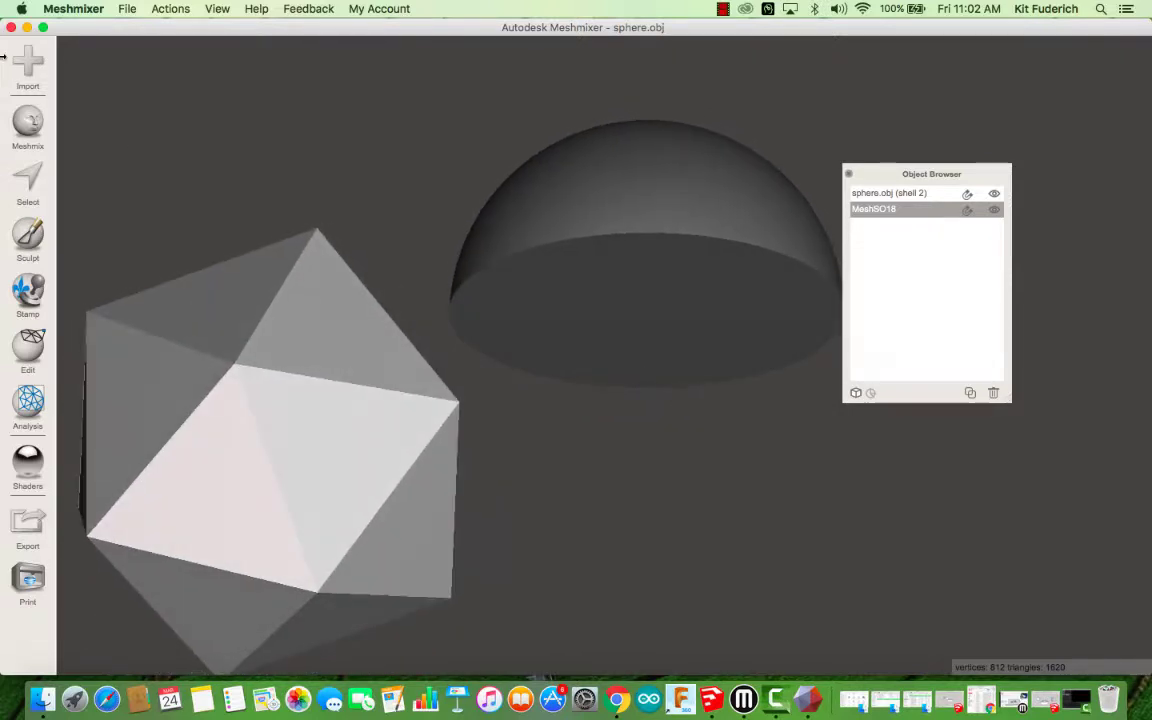
pyautogui.click(30, 346)
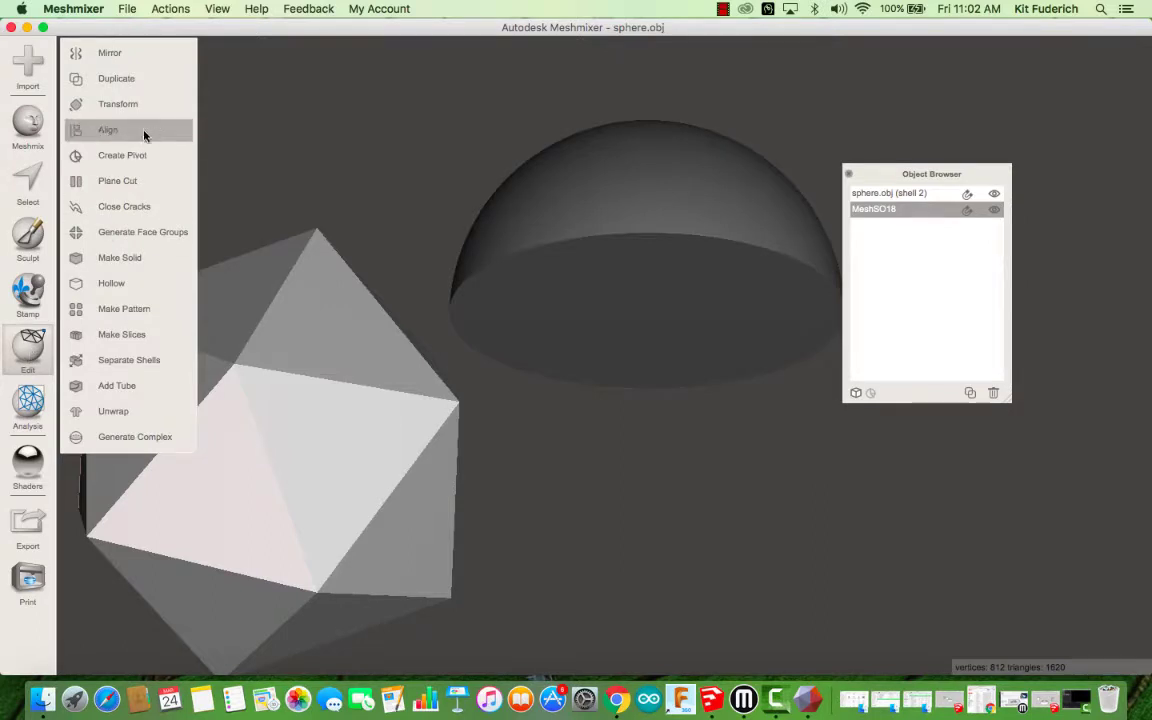
pyautogui.click(110, 131)
pyautogui.moveTo(279, 165); pyautogui.dragTo(195, 103, button='right')
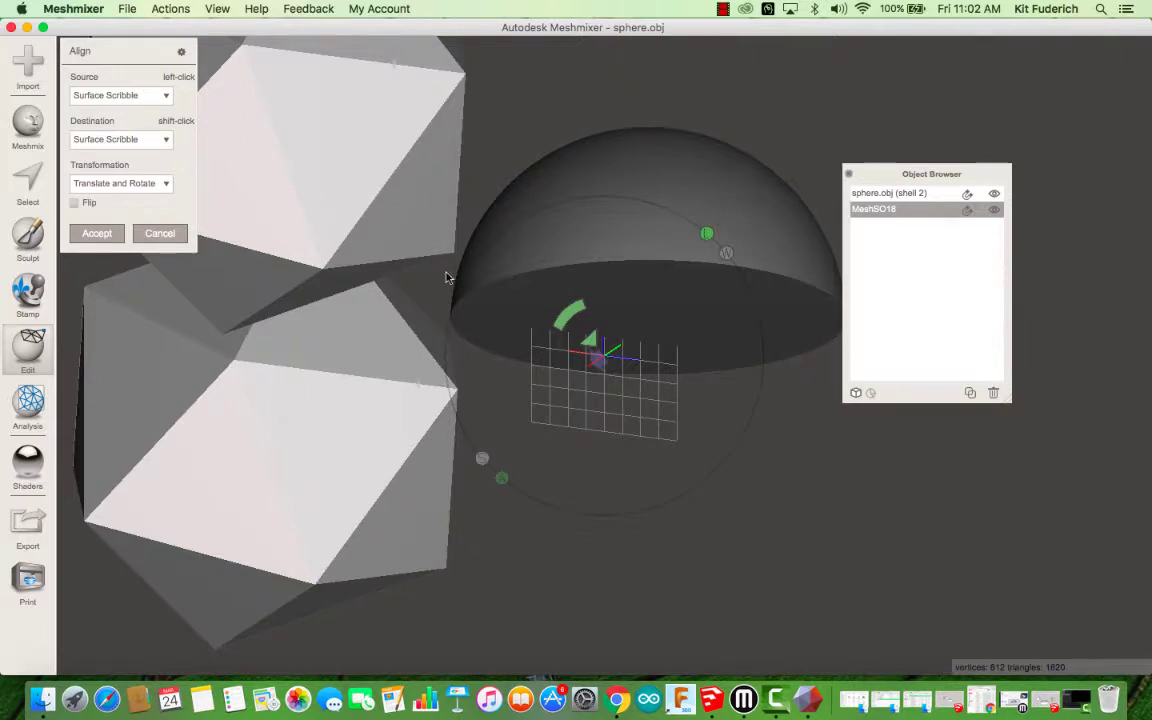
pyautogui.moveTo(447, 278); pyautogui.dragTo(550, 357, button='right')
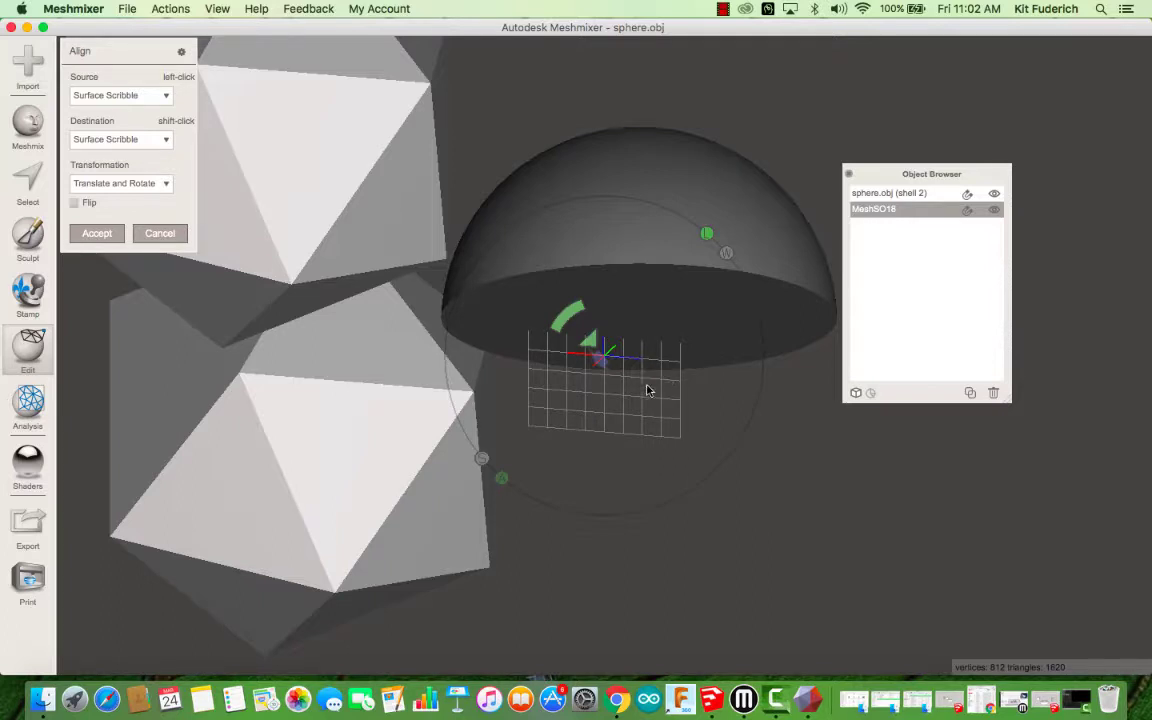
pyautogui.moveTo(398, 391); pyautogui.dragTo(372, 317, button='right')
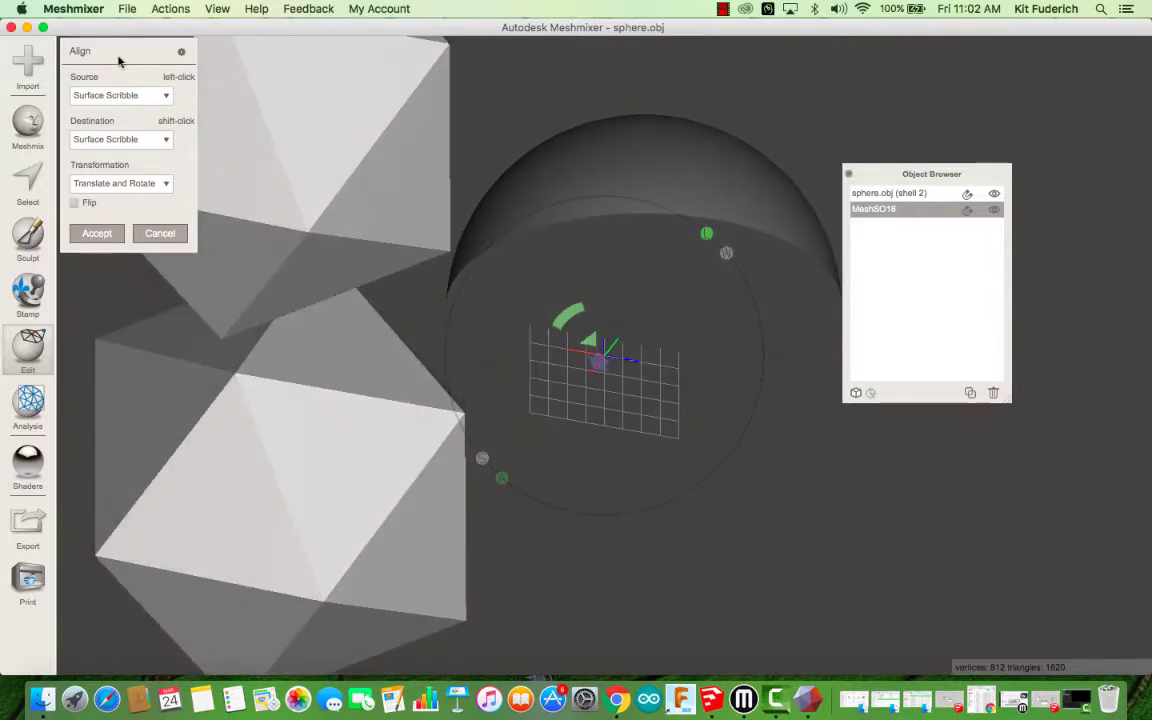
# Keep Surface Scribble for source and destination, then scribble an icosahedron face as the source.
pyautogui.click(163, 96)
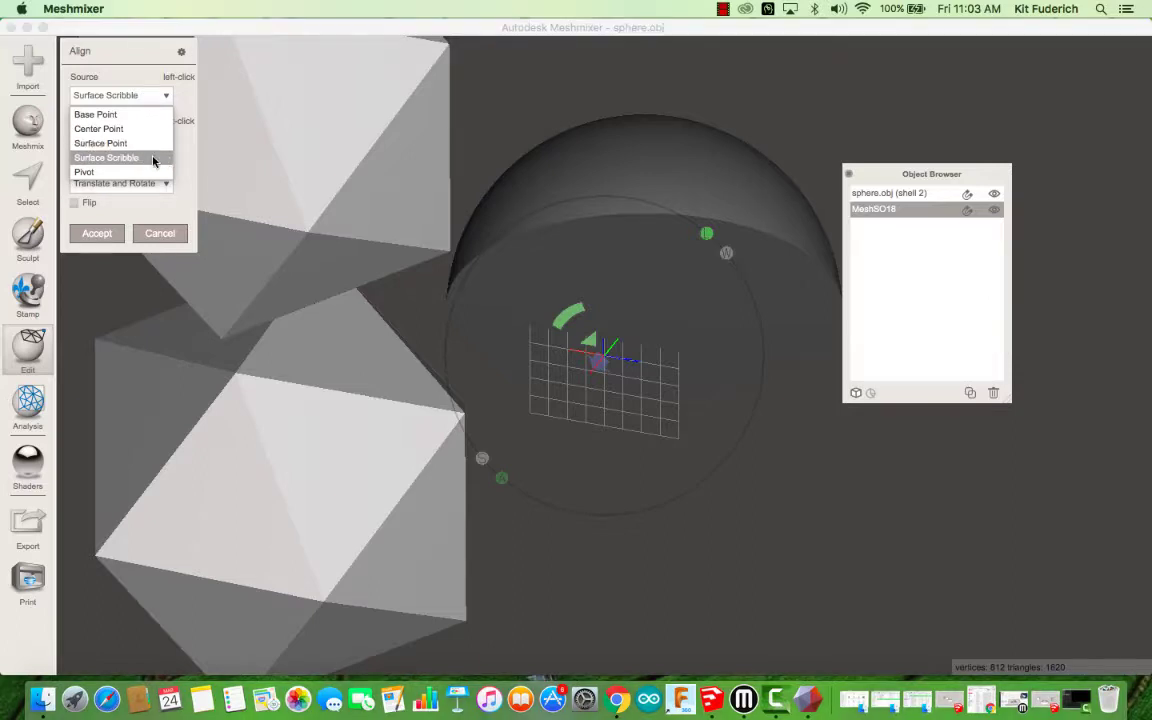
pyautogui.click(153, 160)
pyautogui.click(166, 139)
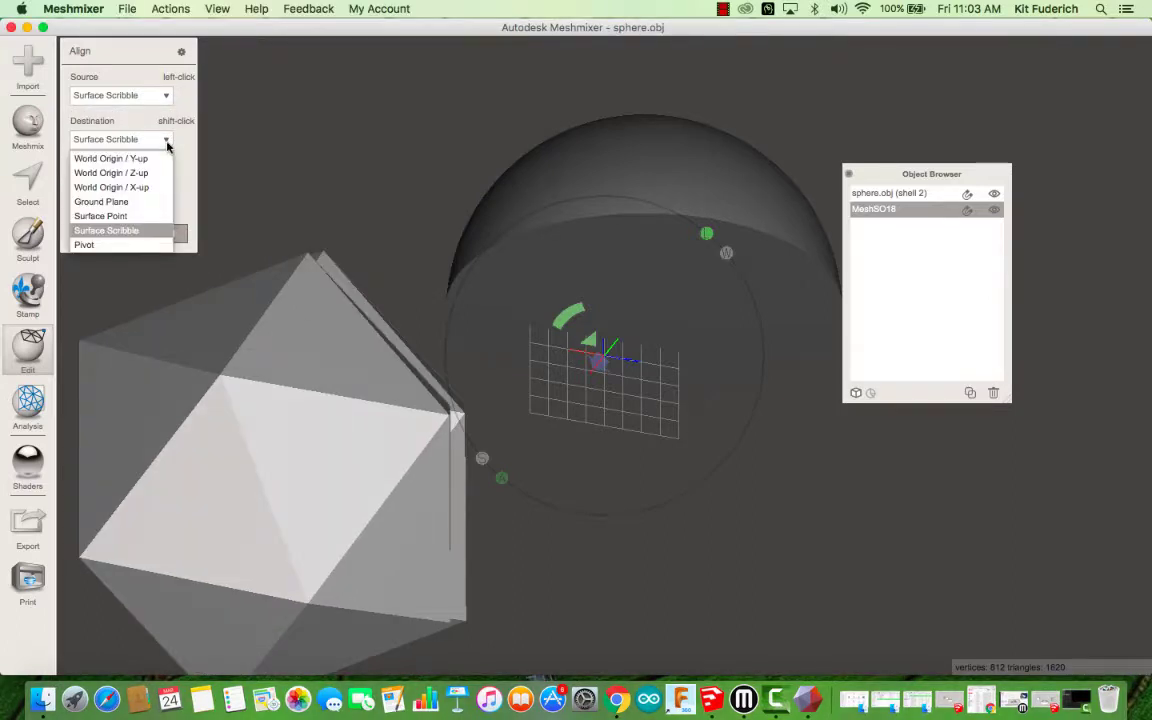
pyautogui.click(152, 229)
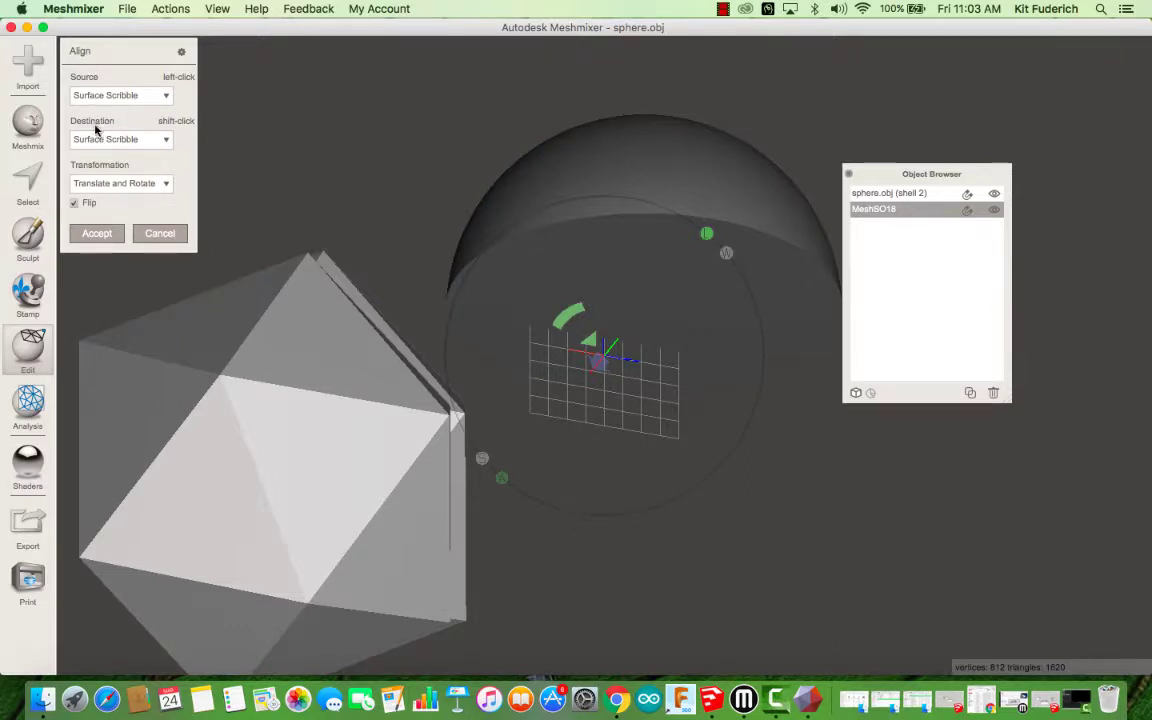
pyautogui.moveTo(416, 370)
pyautogui.mouseDown(button='right')
pyautogui.moveTo(447, 405)
pyautogui.moveTo(388, 332)
pyautogui.moveTo(440, 350)
pyautogui.moveTo(436, 364)
pyautogui.moveTo(420, 350)
pyautogui.mouseUp(button='right')
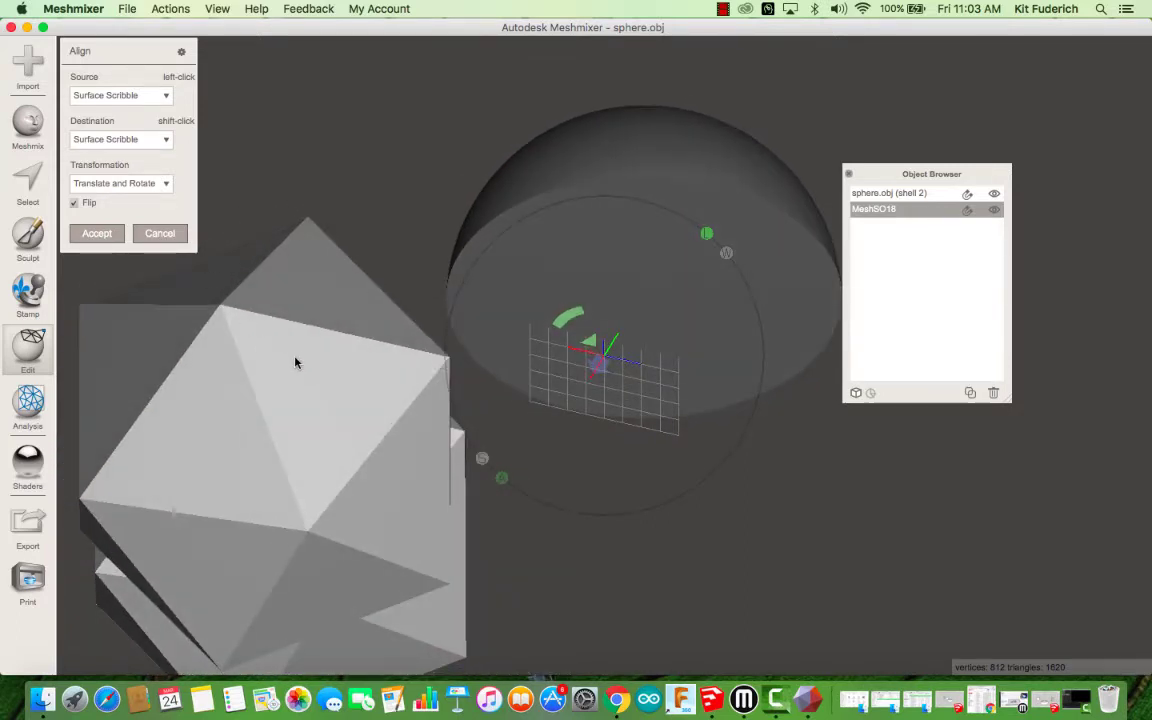
pyautogui.moveTo(290, 380)
pyautogui.mouseDown()
pyautogui.moveTo(411, 367)
pyautogui.moveTo(315, 471)
pyautogui.moveTo(313, 406)
pyautogui.moveTo(286, 356)
pyautogui.moveTo(249, 327)
pyautogui.moveTo(318, 472)
pyautogui.moveTo(353, 417)
pyautogui.moveTo(350, 378)
pyautogui.moveTo(314, 346)
pyautogui.moveTo(352, 373)
pyautogui.moveTo(301, 396)
pyautogui.moveTo(306, 363)
pyautogui.moveTo(339, 406)
pyautogui.moveTo(310, 401)
pyautogui.moveTo(330, 429)
pyautogui.moveTo(314, 451)
pyautogui.moveTo(360, 418)
pyautogui.moveTo(338, 360)
pyautogui.mouseUp()
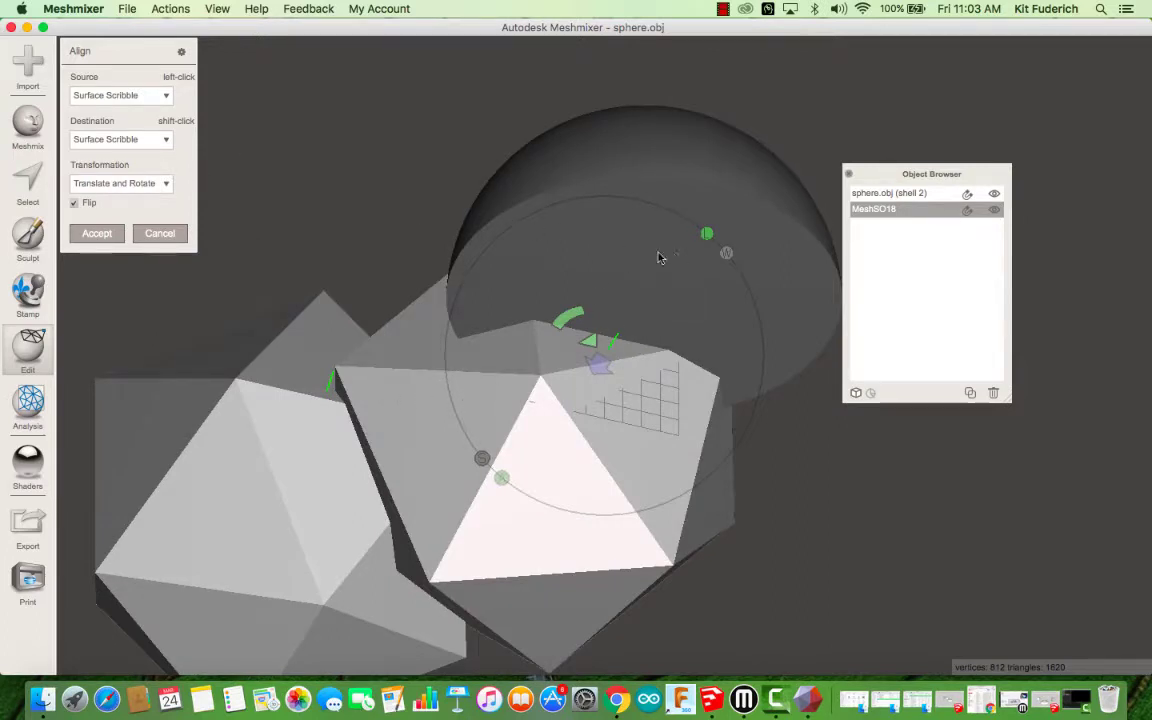
# Scribble the hemisphere's flat face as the destination, snapping the icosahedron onto it.
pyautogui.moveTo(686, 247)
pyautogui.keyDown('shift'); pyautogui.mouseDown()
pyautogui.moveTo(552, 262)
pyautogui.moveTo(730, 296)
pyautogui.moveTo(763, 349)
pyautogui.moveTo(718, 380)
pyautogui.mouseUp(); pyautogui.keyUp('shift')
pyautogui.moveTo(698, 268)
pyautogui.keyDown('shift'); pyautogui.mouseDown()
pyautogui.moveTo(586, 228)
pyautogui.moveTo(530, 277)
pyautogui.mouseUp(); pyautogui.keyUp('shift')
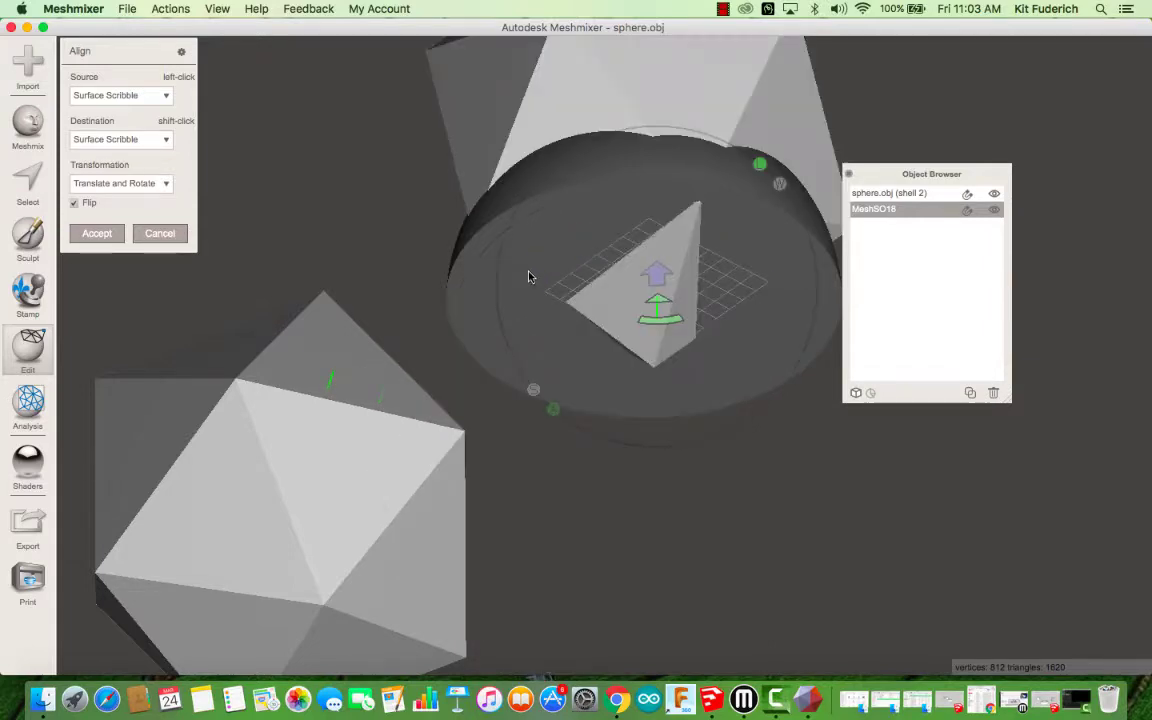
pyautogui.moveTo(828, 280); pyautogui.dragTo(460, 360, button='right')
# Rotate the icosahedron about the alignment axis and raise it flush against the hemisphere.
pyautogui.moveTo(530, 352); pyautogui.dragTo(567, 338)
pyautogui.moveTo(567, 338); pyautogui.dragTo(520, 385, button='right')
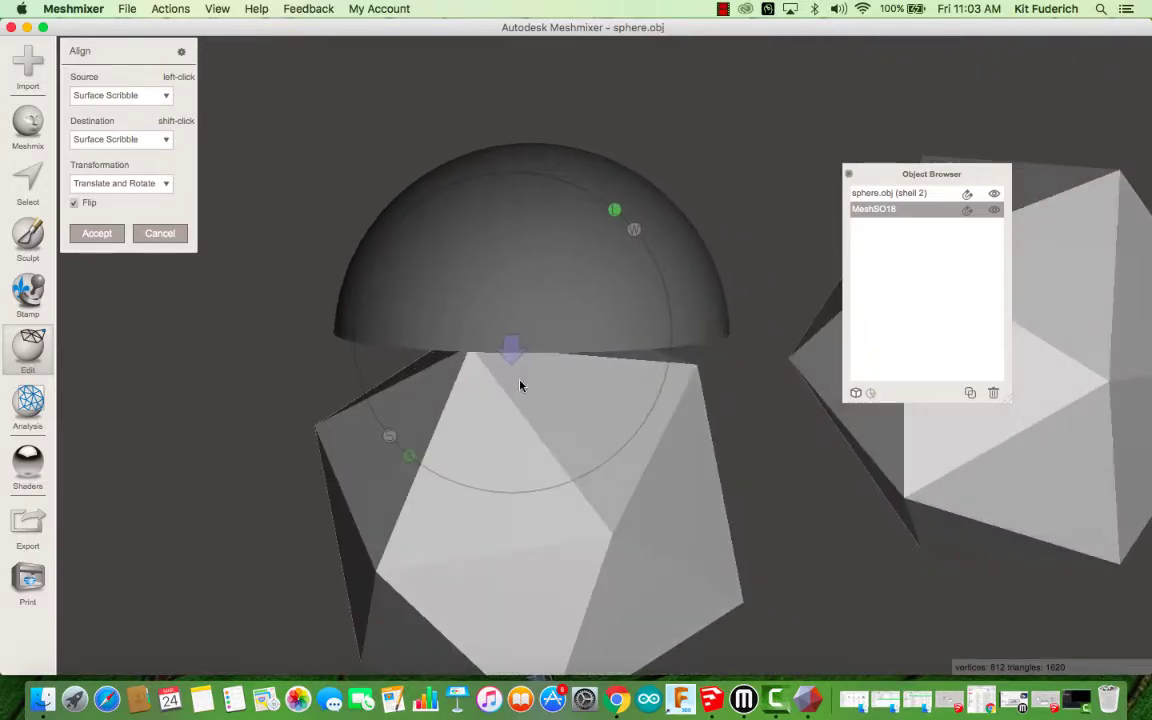
pyautogui.moveTo(511, 357)
pyautogui.mouseDown()
pyautogui.moveTo(515, 313)
pyautogui.moveTo(511, 358)
pyautogui.mouseUp()
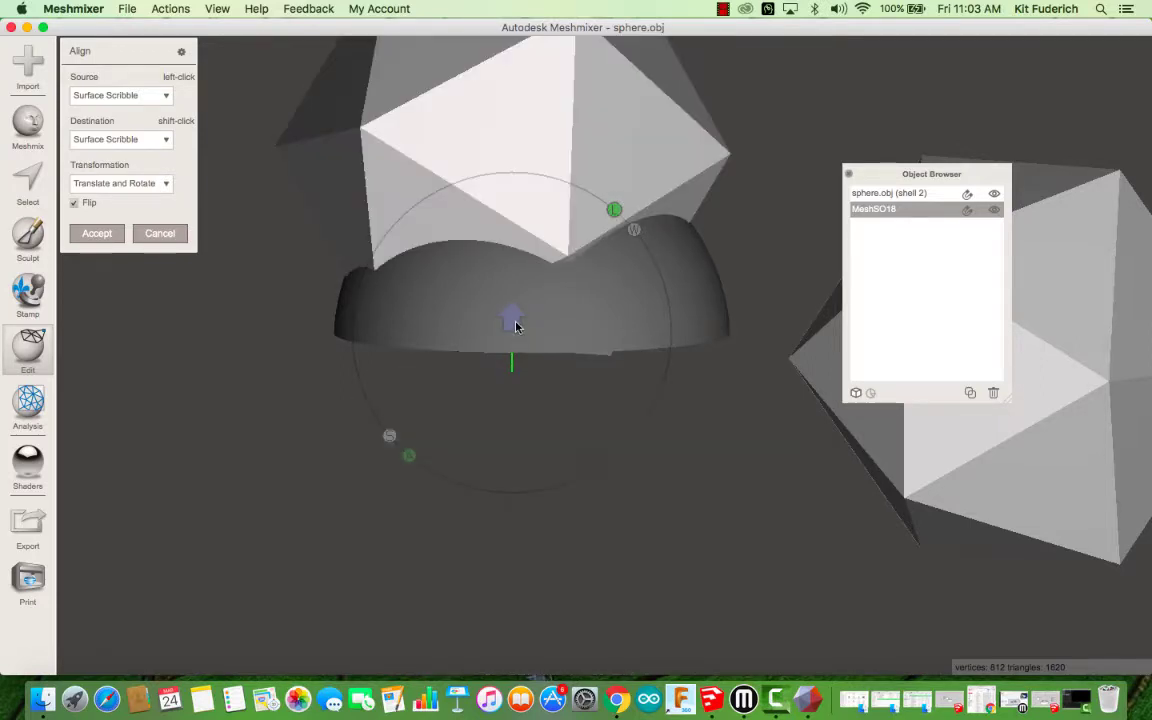
pyautogui.moveTo(510, 328); pyautogui.dragTo(610, 440, button='right')
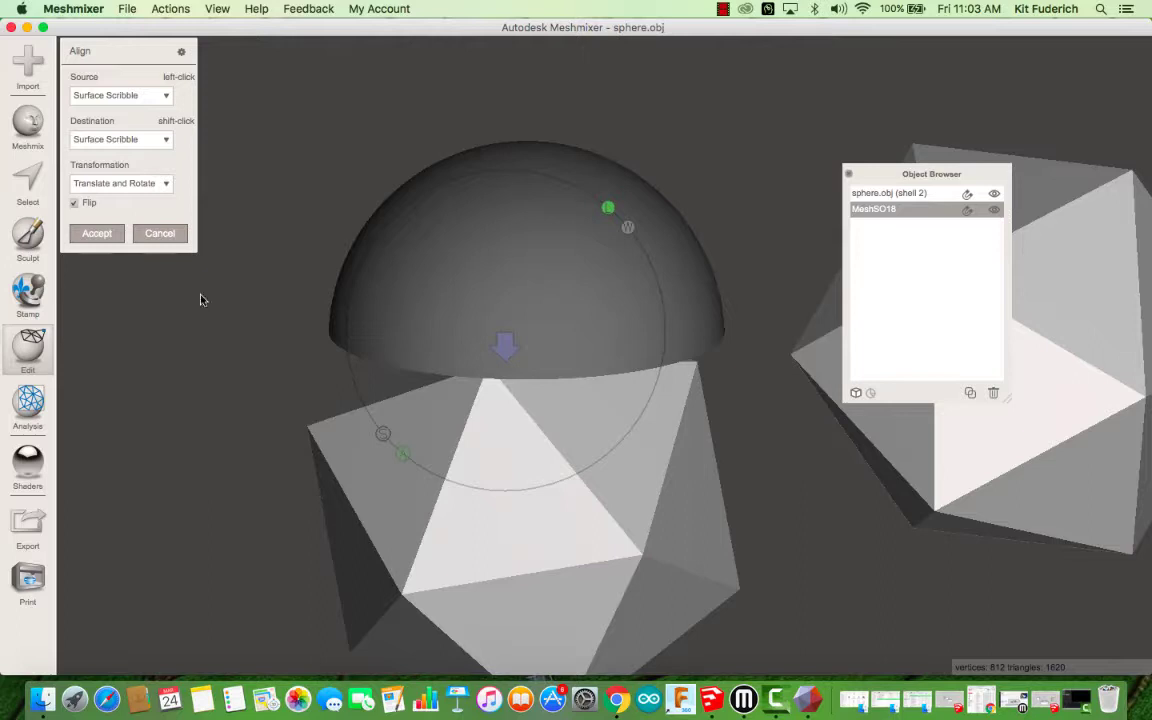
pyautogui.moveTo(180, 265); pyautogui.dragTo(225, 230, button='right')
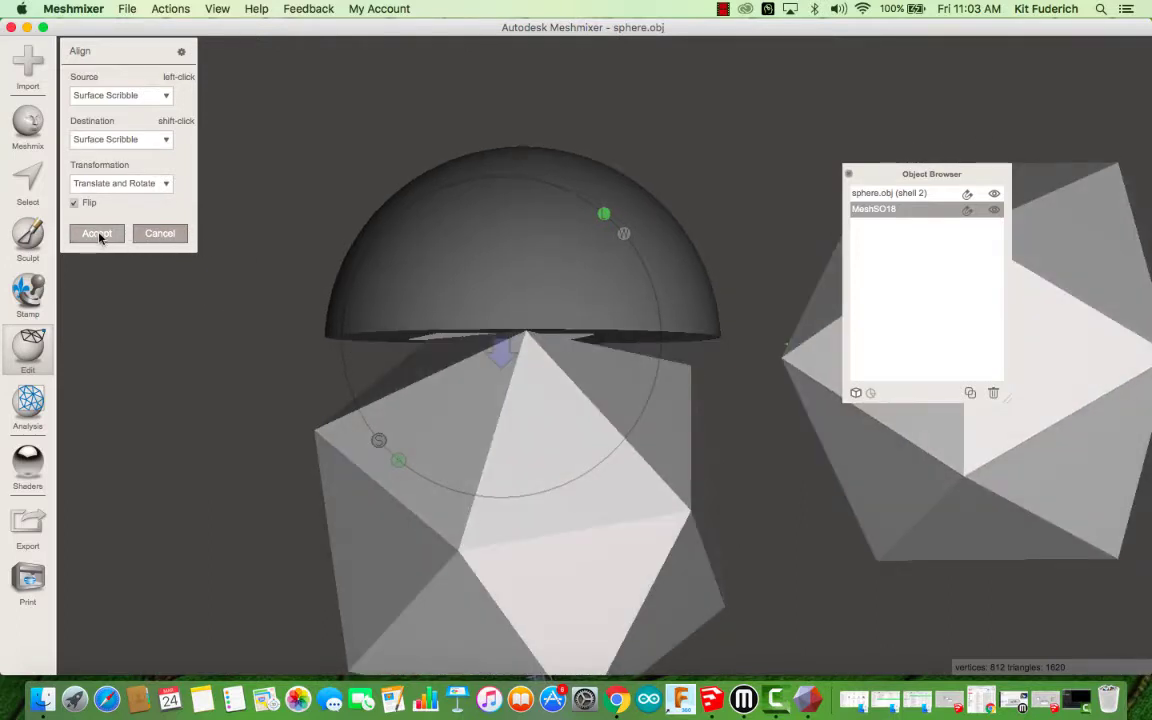
# Accept the alignment and select both the hemisphere and the icosahedron.
pyautogui.click(97, 234)
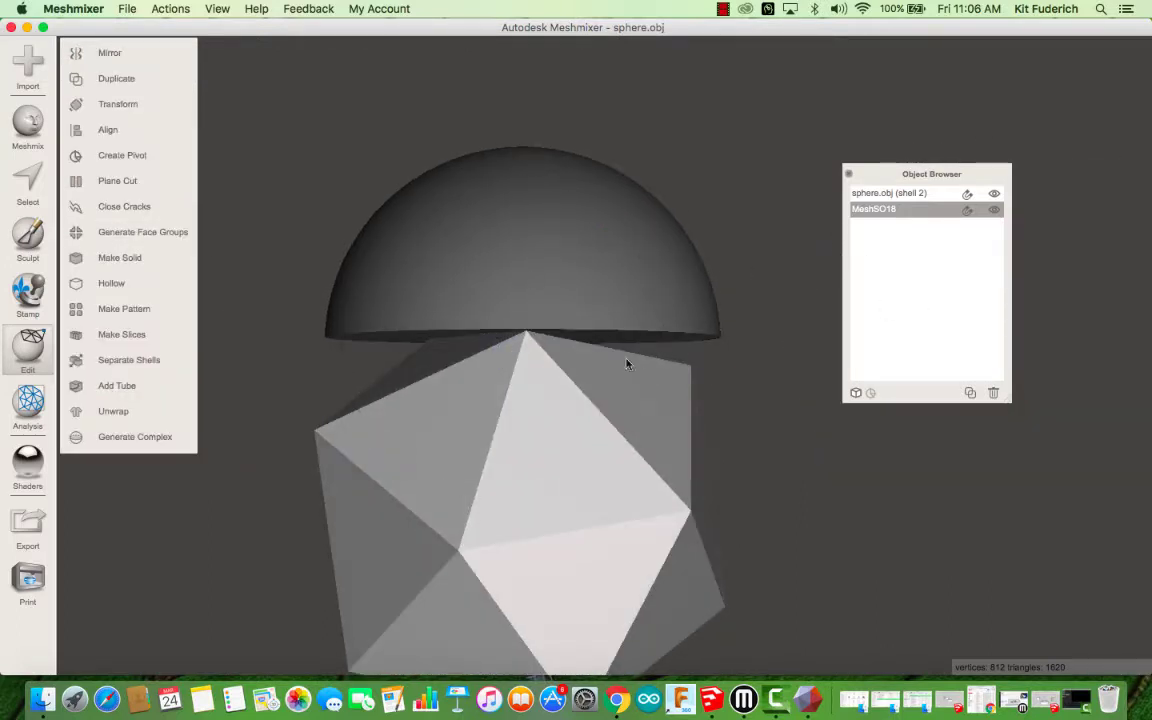
pyautogui.moveTo(625, 250); pyautogui.dragTo(730, 252, button='right')
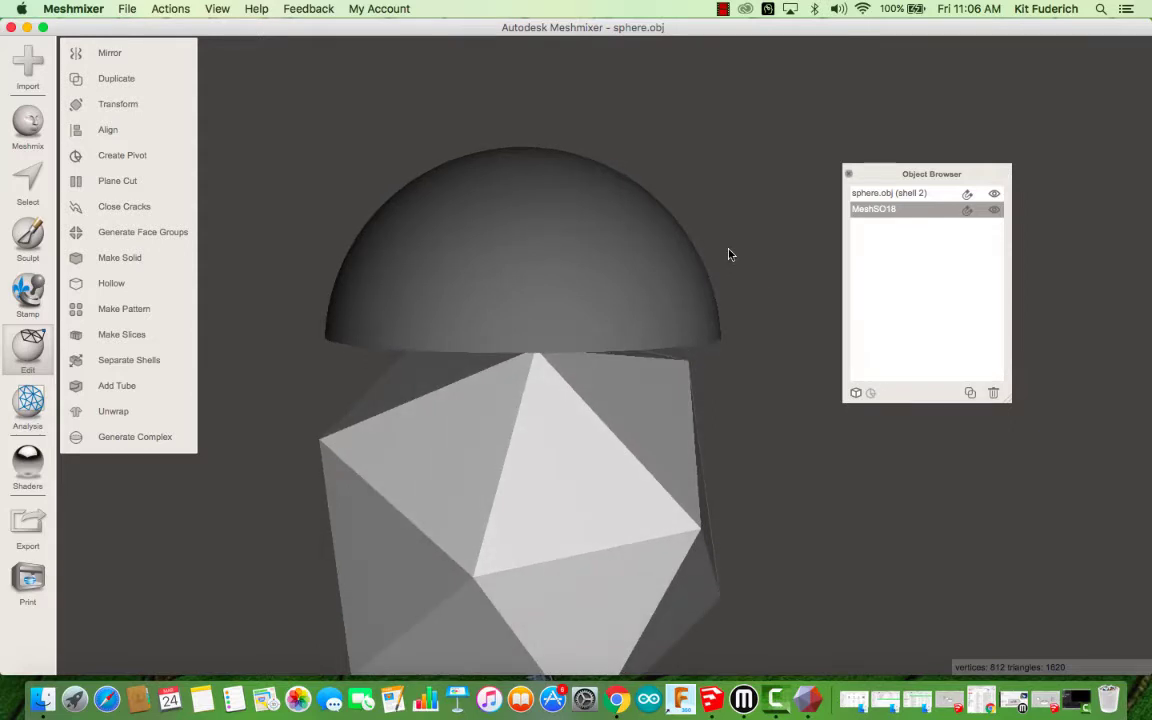
pyautogui.click(915, 192)
pyautogui.keyDown('shift'); pyautogui.click(893, 196); pyautogui.keyUp('shift')
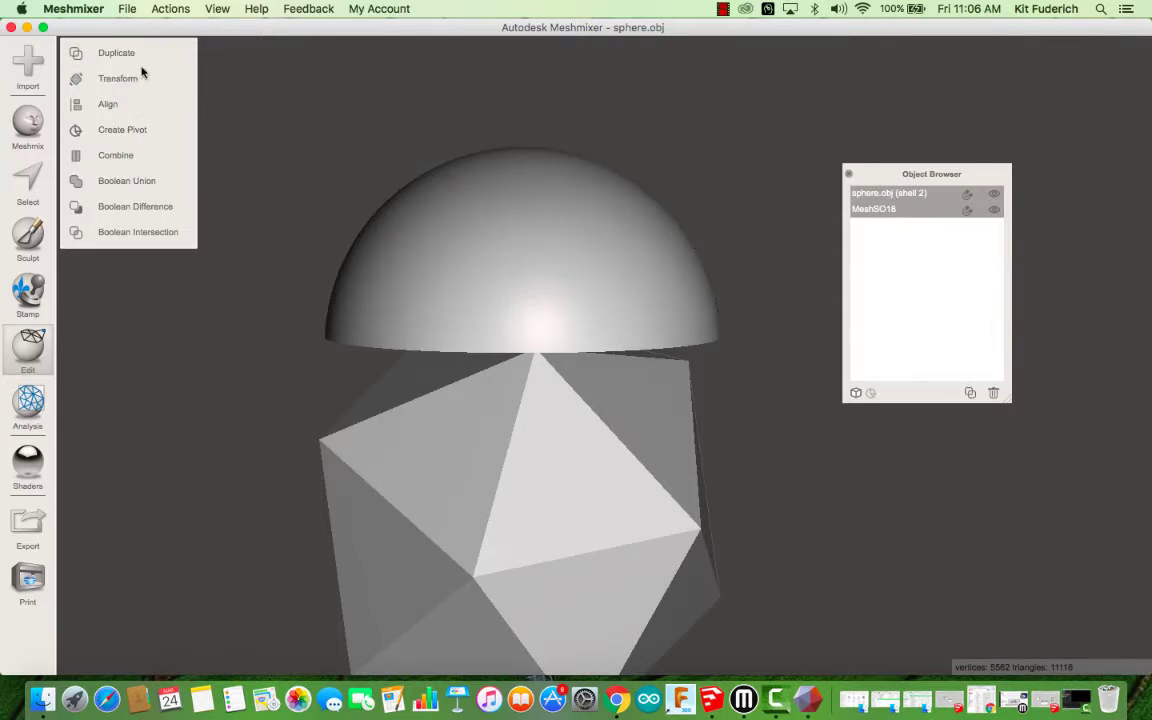
# Combine the two shapes into the single object sphere.obj (shell 2).
pyautogui.click(141, 158)
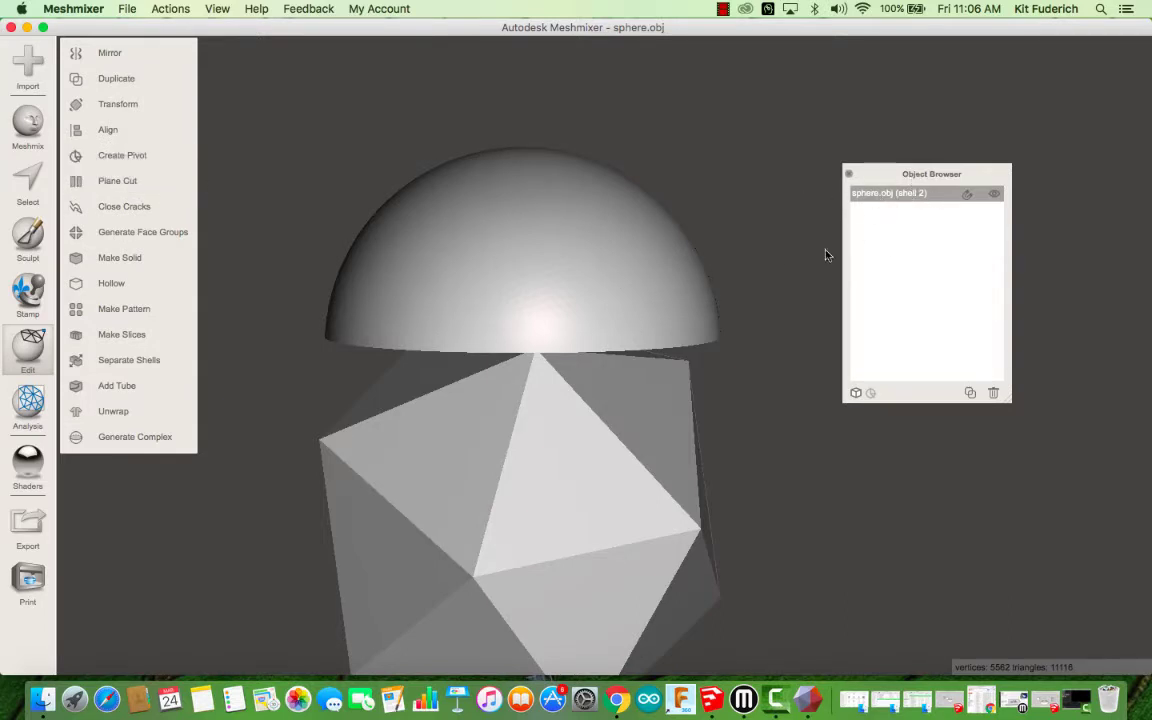
pyautogui.moveTo(712, 304); pyautogui.dragTo(424, 278, button='right')
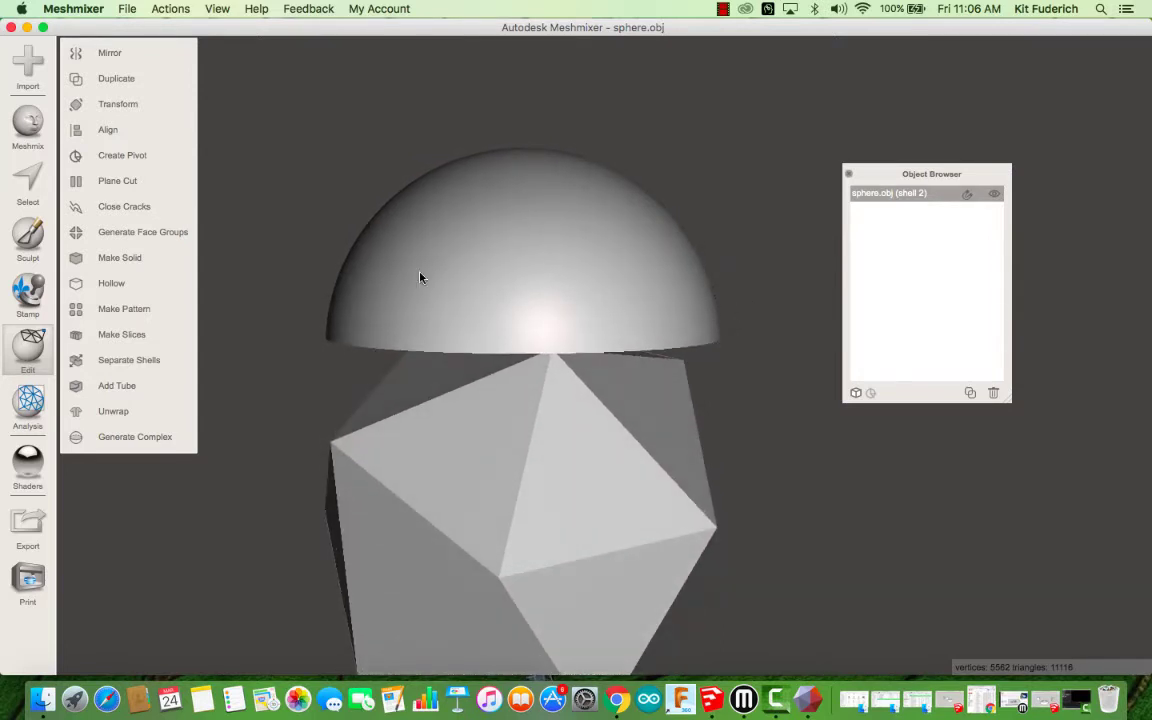
pyautogui.scroll(2, 503, 432)
pyautogui.scroll(-3, 503, 432)
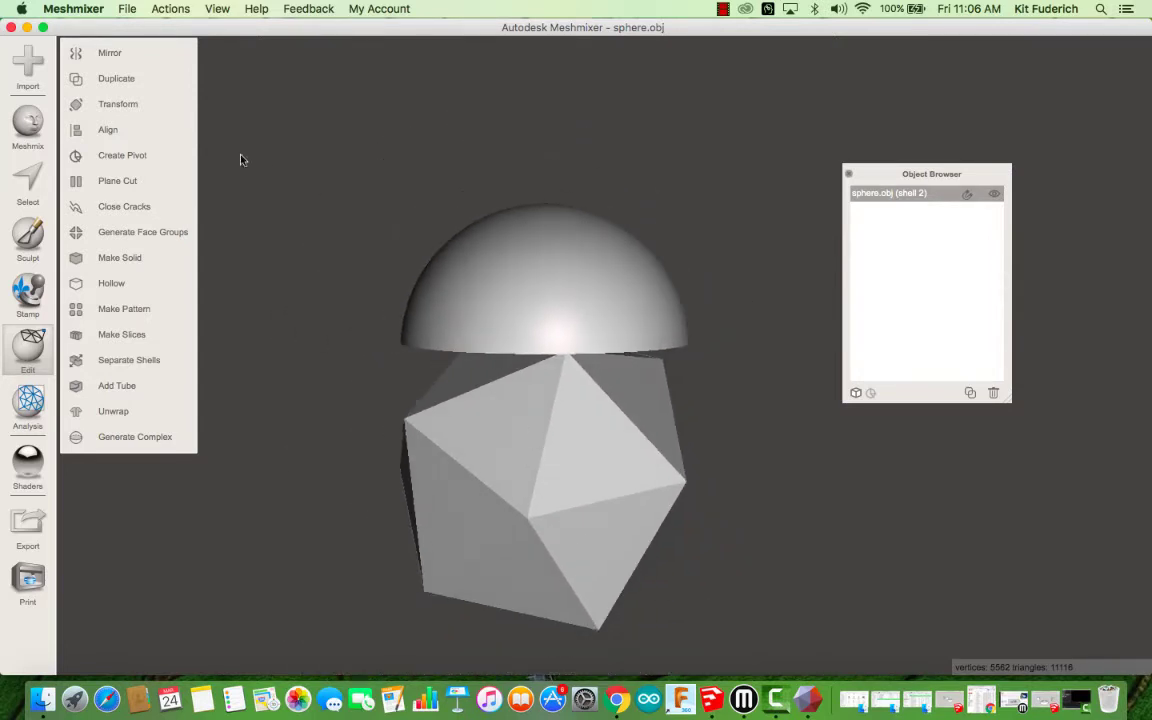
# Scale the combined model uniformly to 0.5 with Transform and accept it.
pyautogui.click(120, 105)
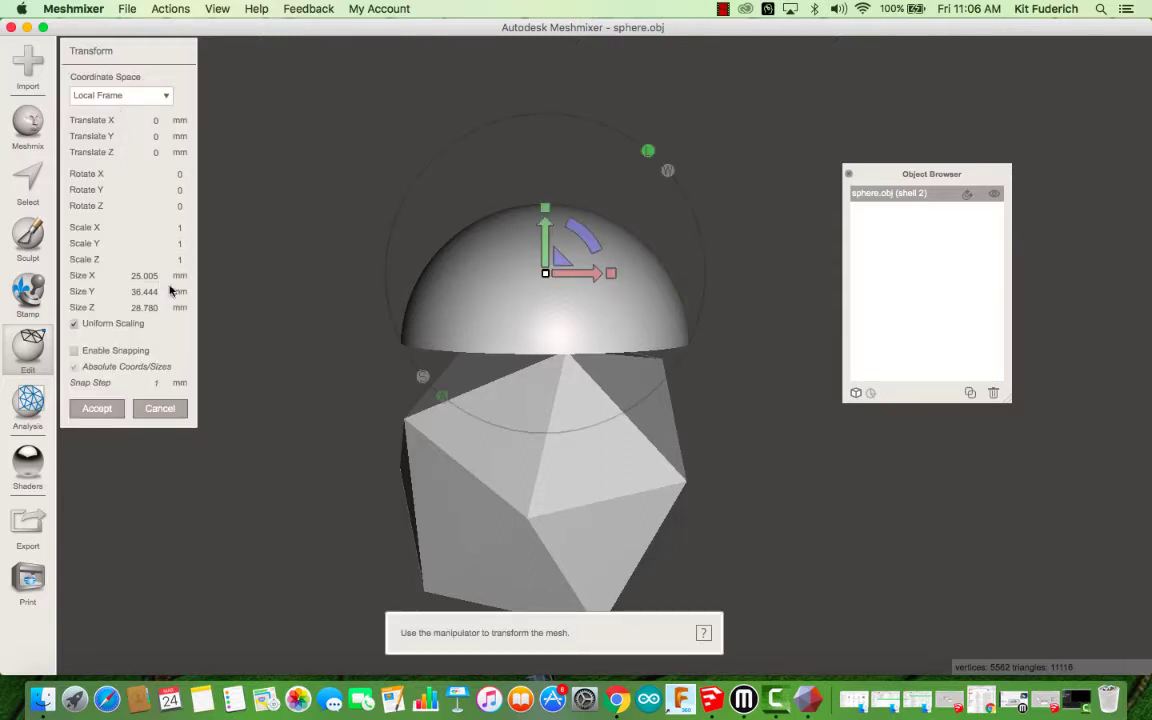
pyautogui.click(179, 229)
pyautogui.write('1')
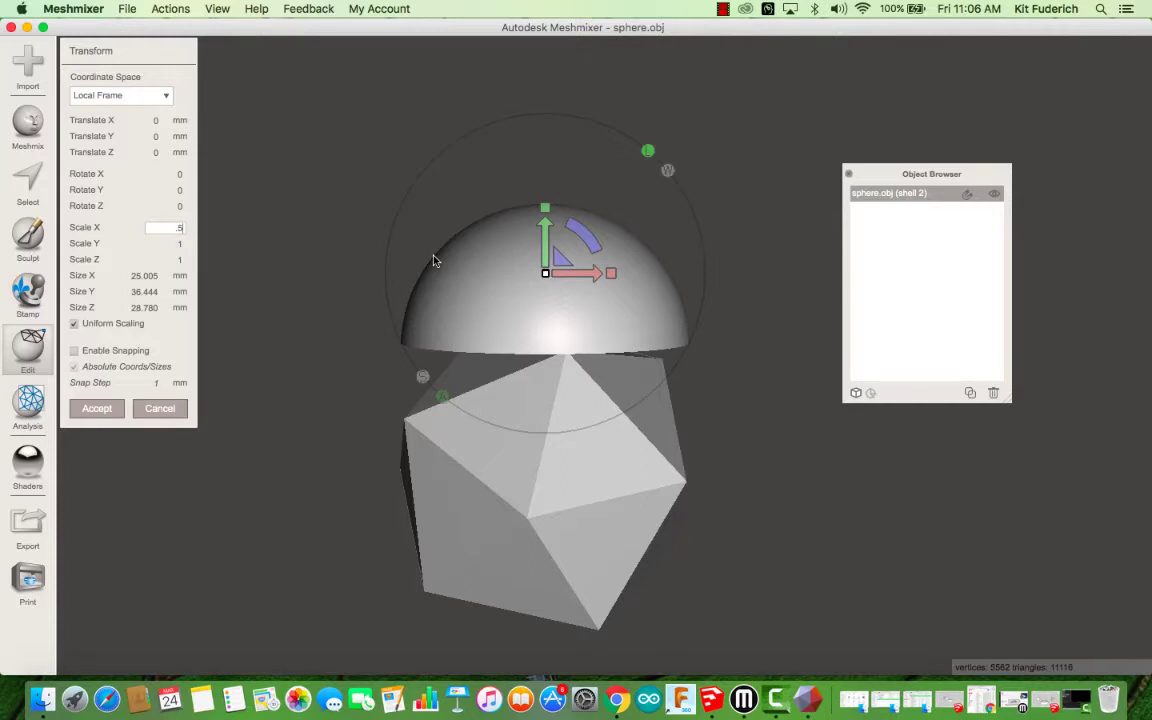
pyautogui.press('Return')
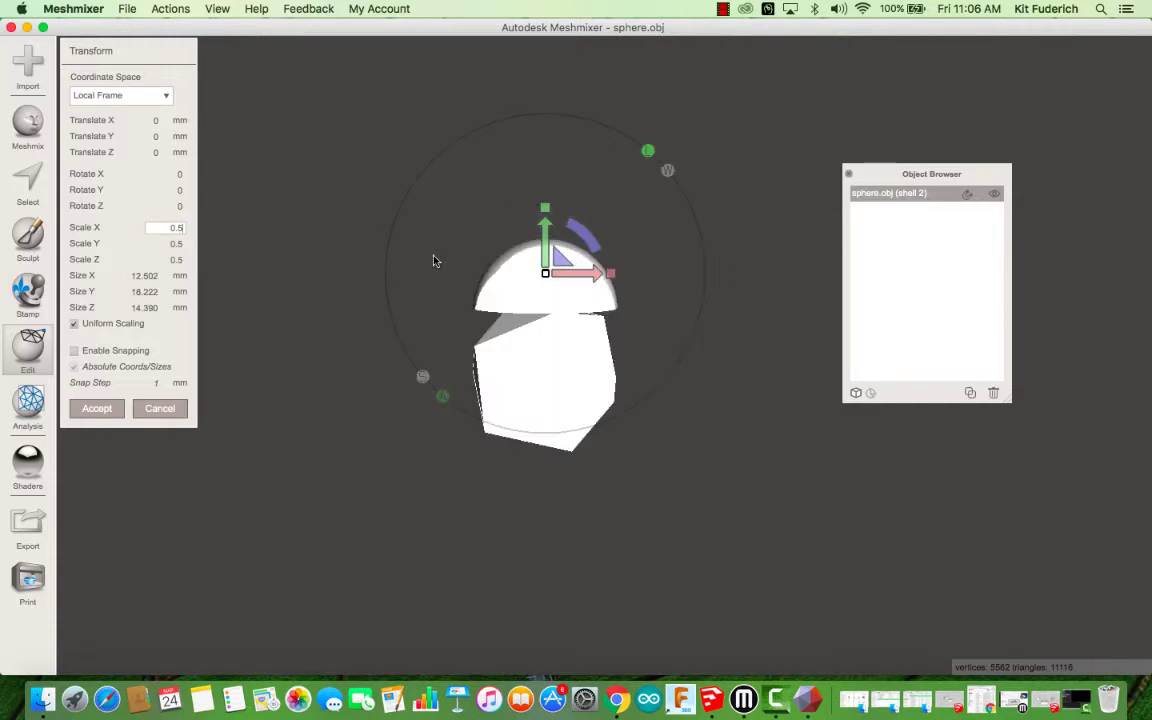
pyautogui.moveTo(406, 306); pyautogui.dragTo(531, 289, button='right')
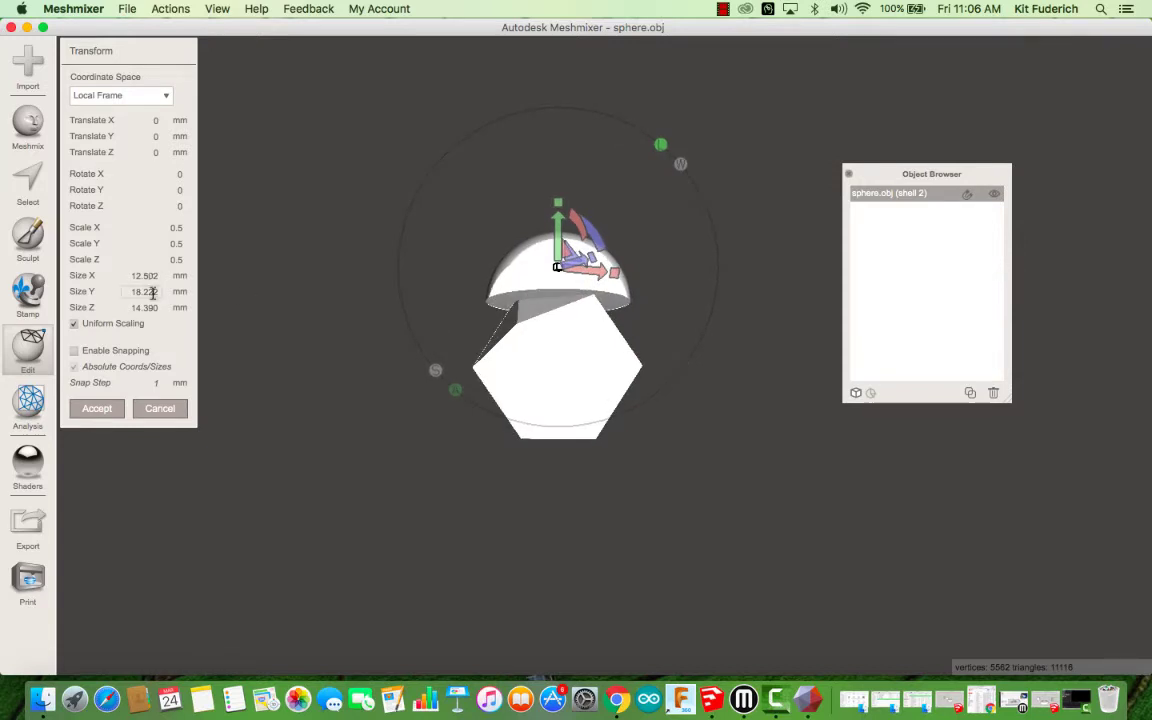
pyautogui.click(96, 409)
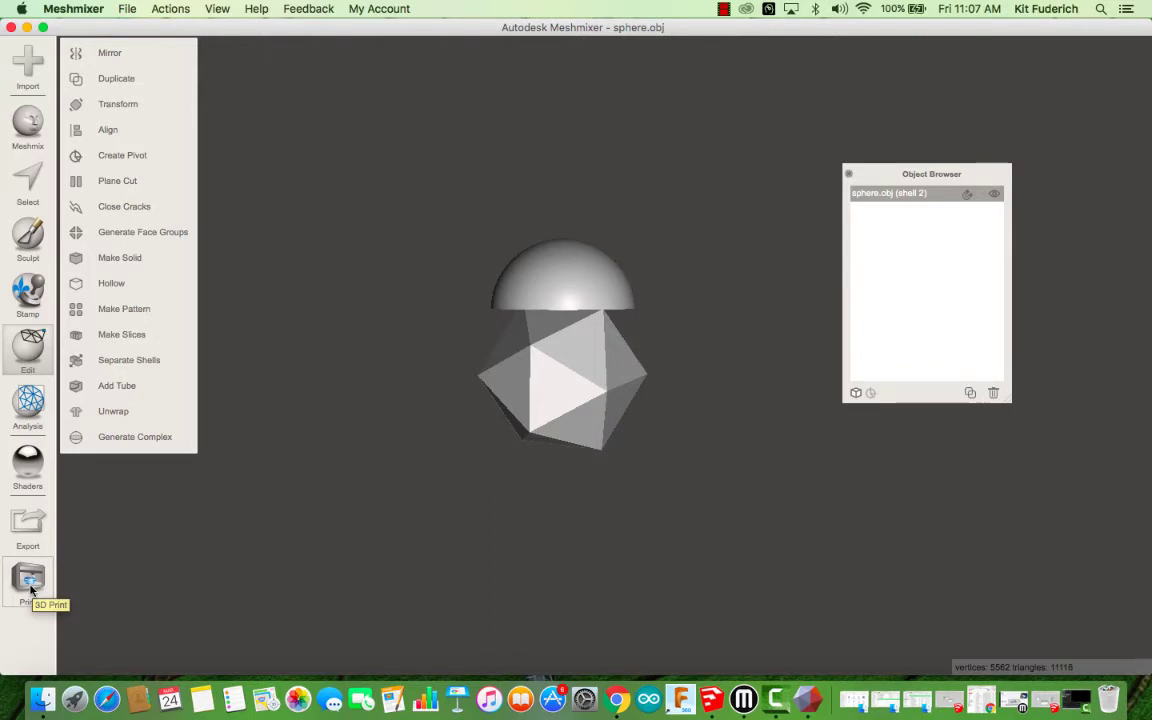
# Show the scaled model on the MakerBot Replicator 2 build plate in the 3D Print workspace.
pyautogui.click(30, 588)
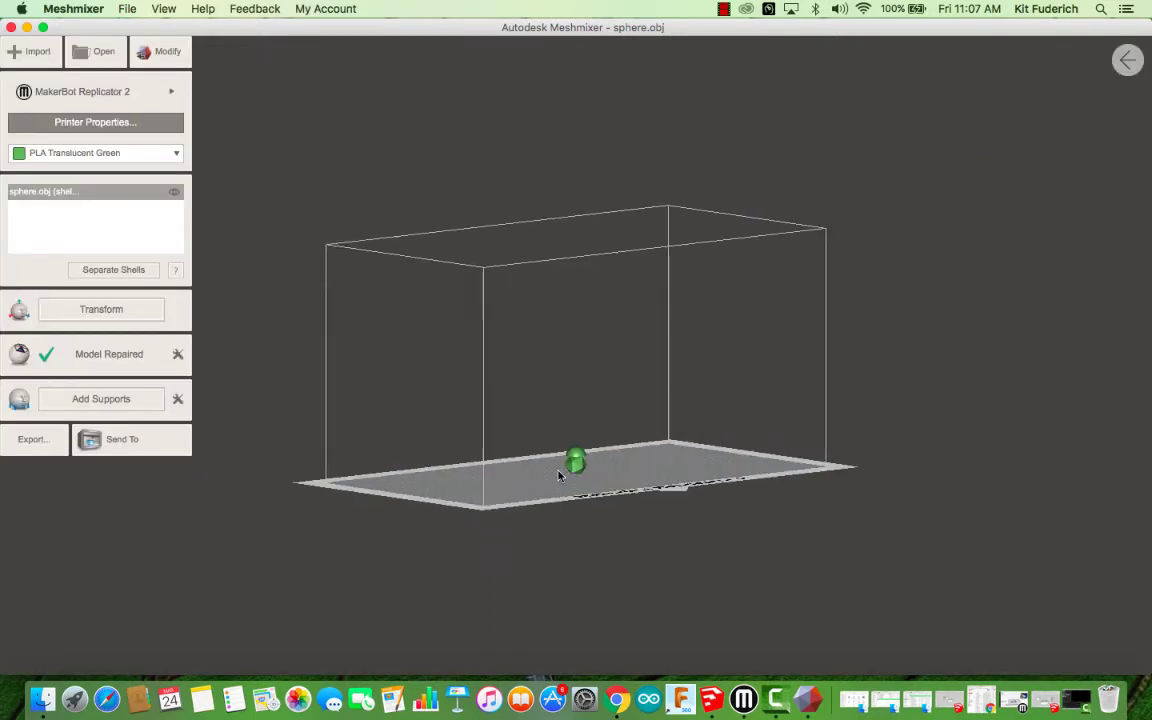